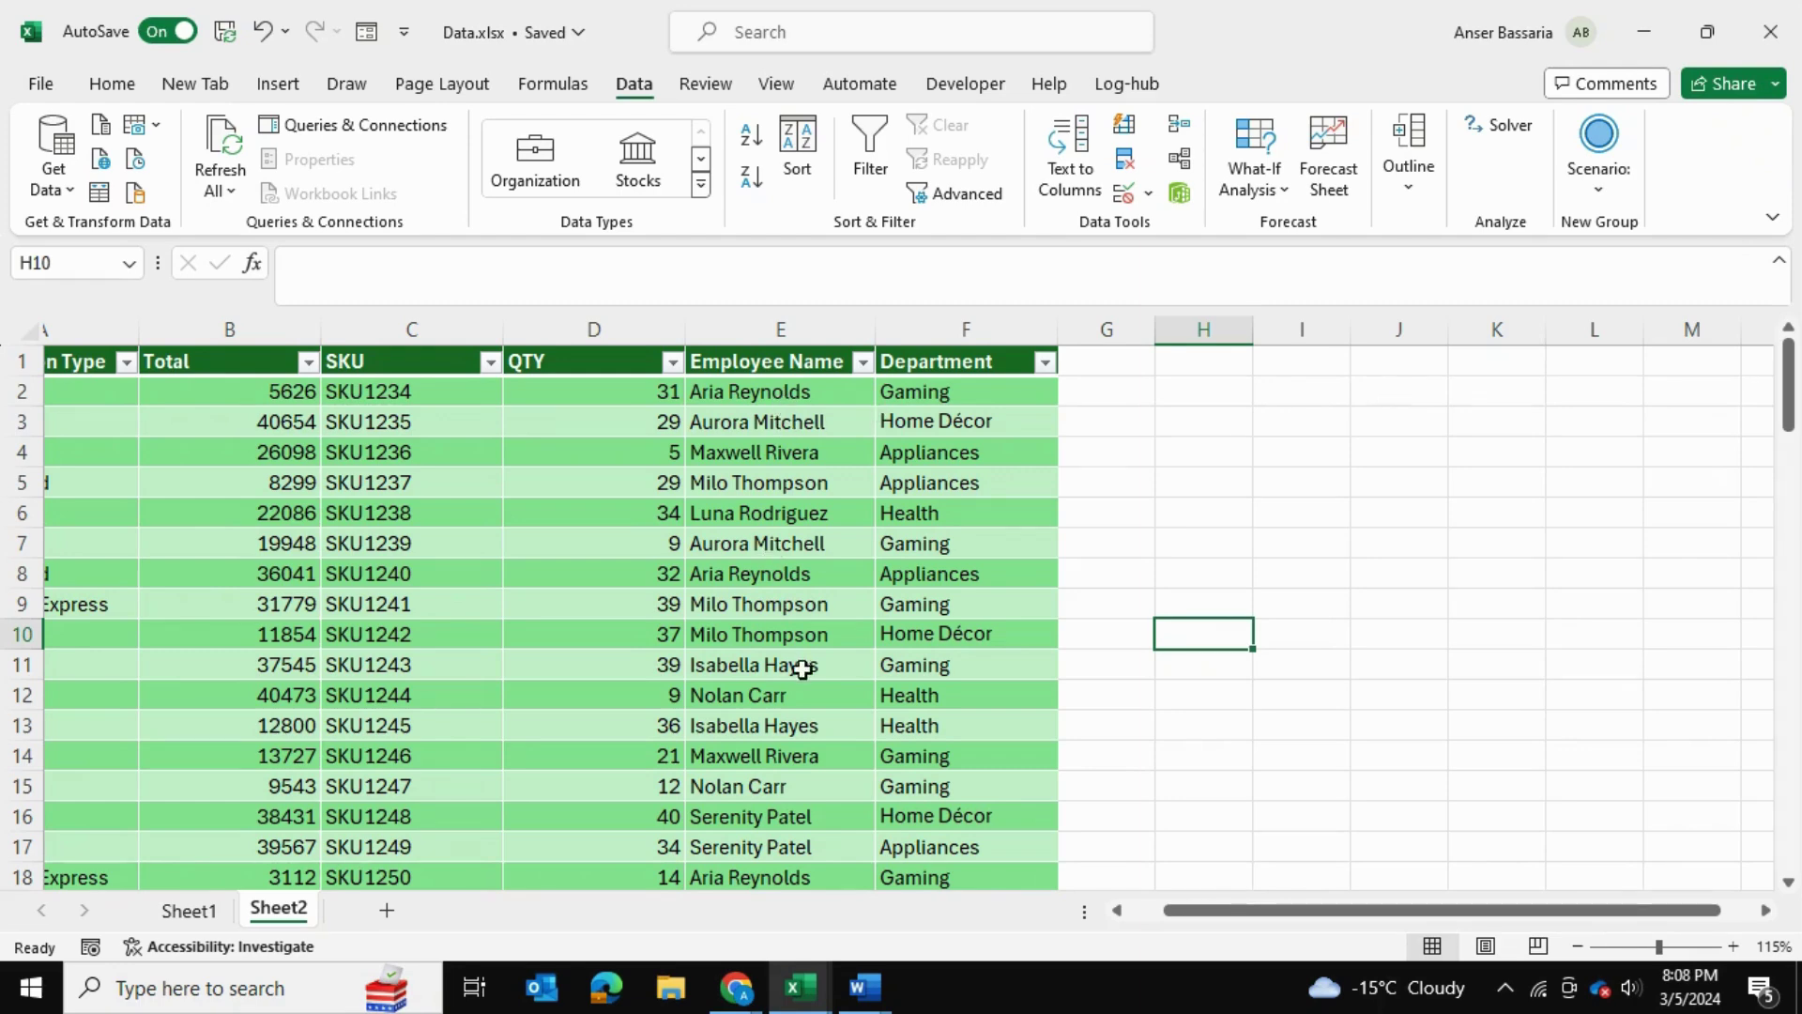
Enter =UNIQUE(Table5[Employee Name]) in J4 so ten distinct names spill down to J13
{"action": "left_click", "coordinate": [781, 484]}
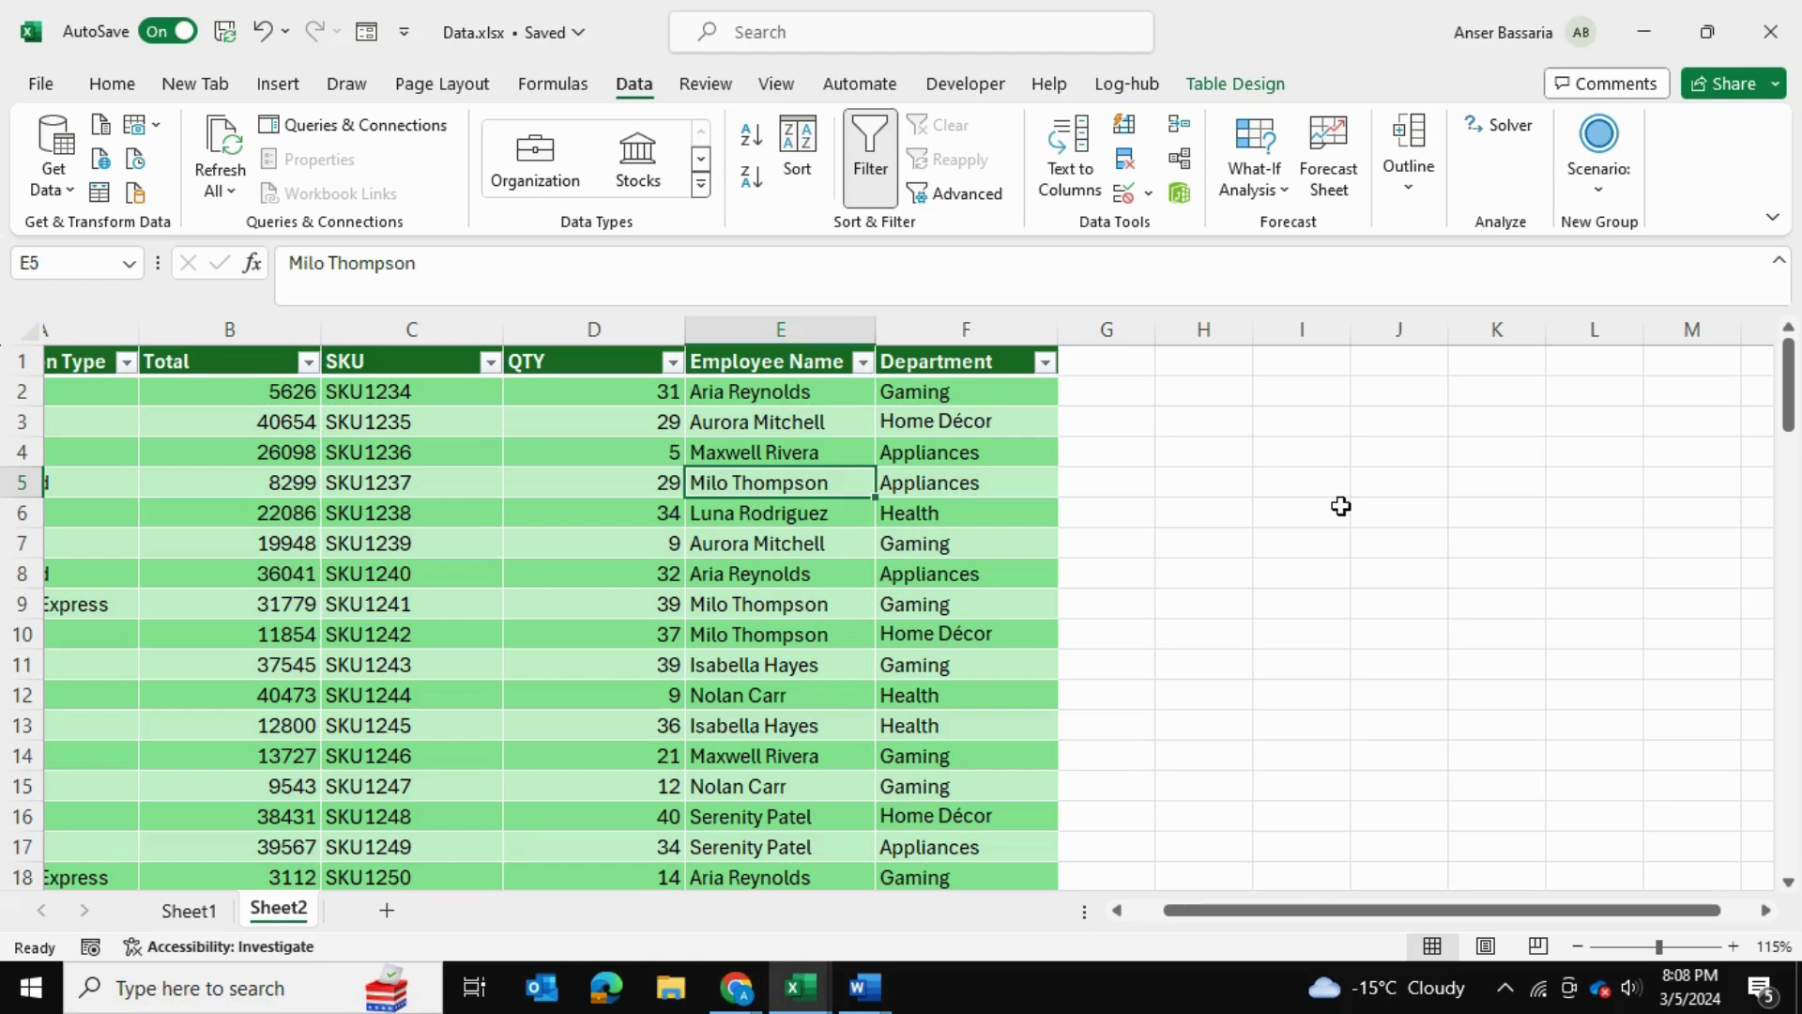
{"action": "left_click", "coordinate": [826, 392]}
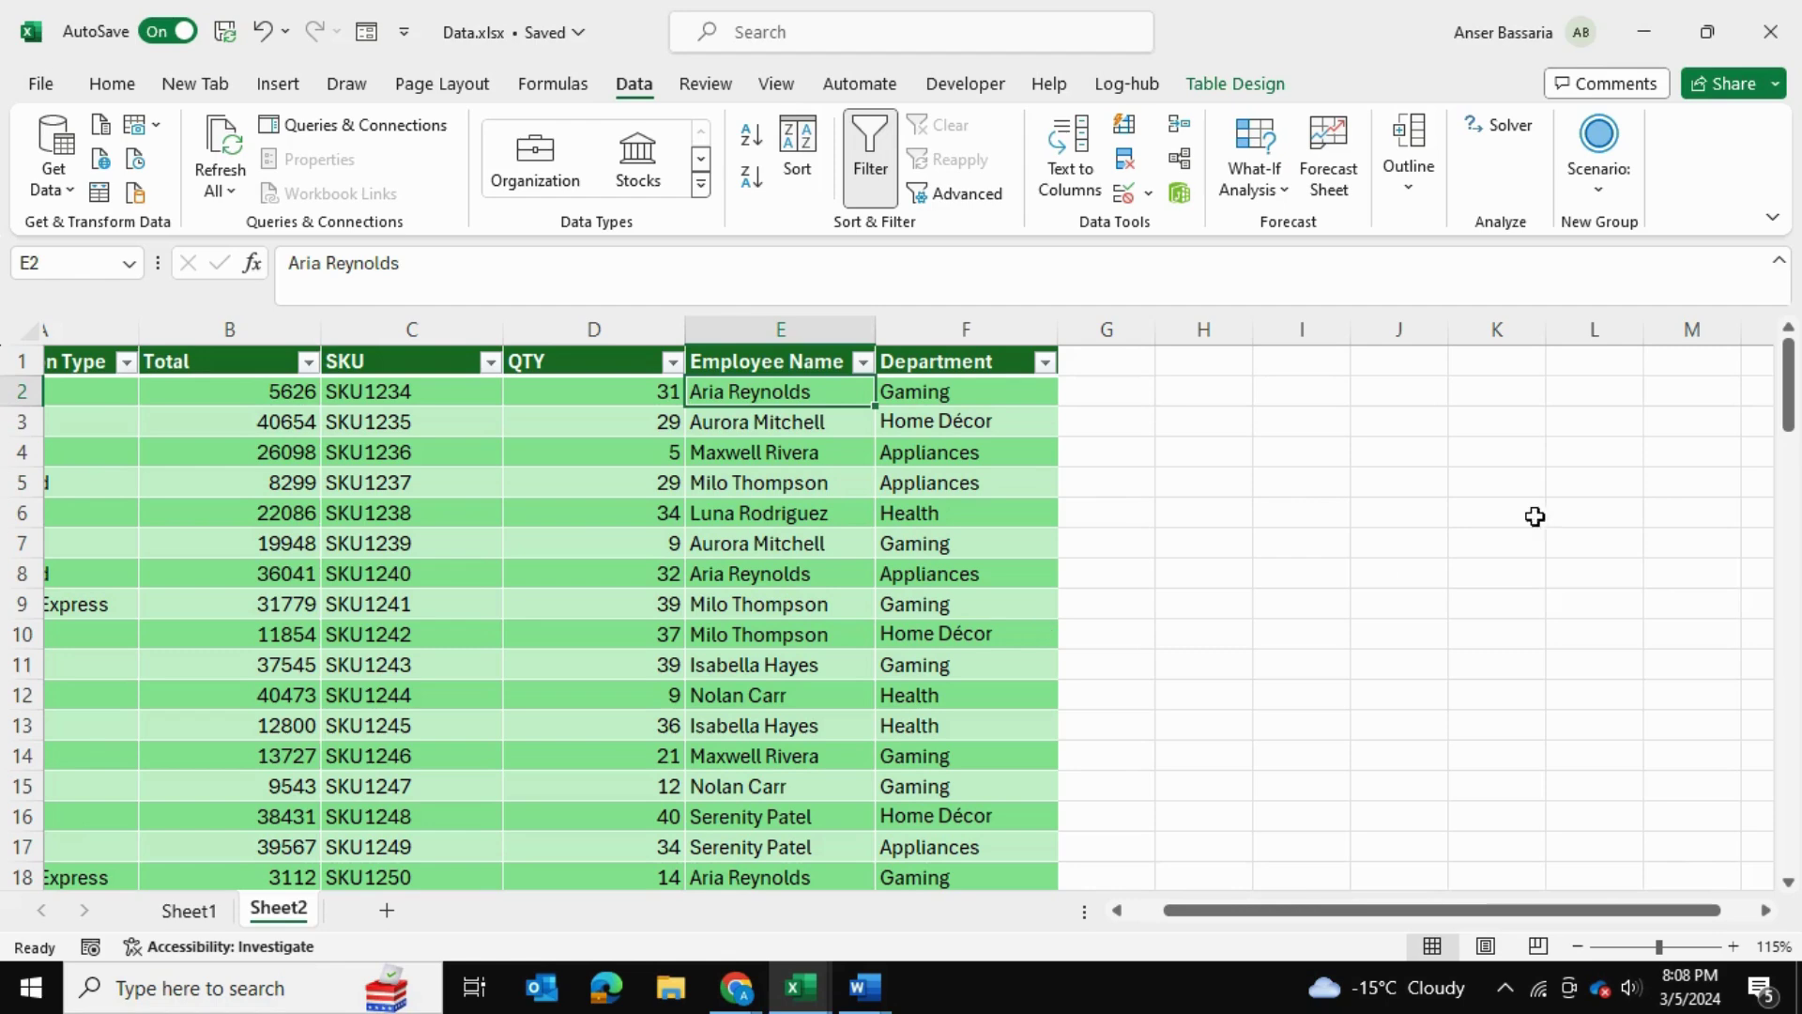
{"action": "left_click", "coordinate": [1437, 450]}
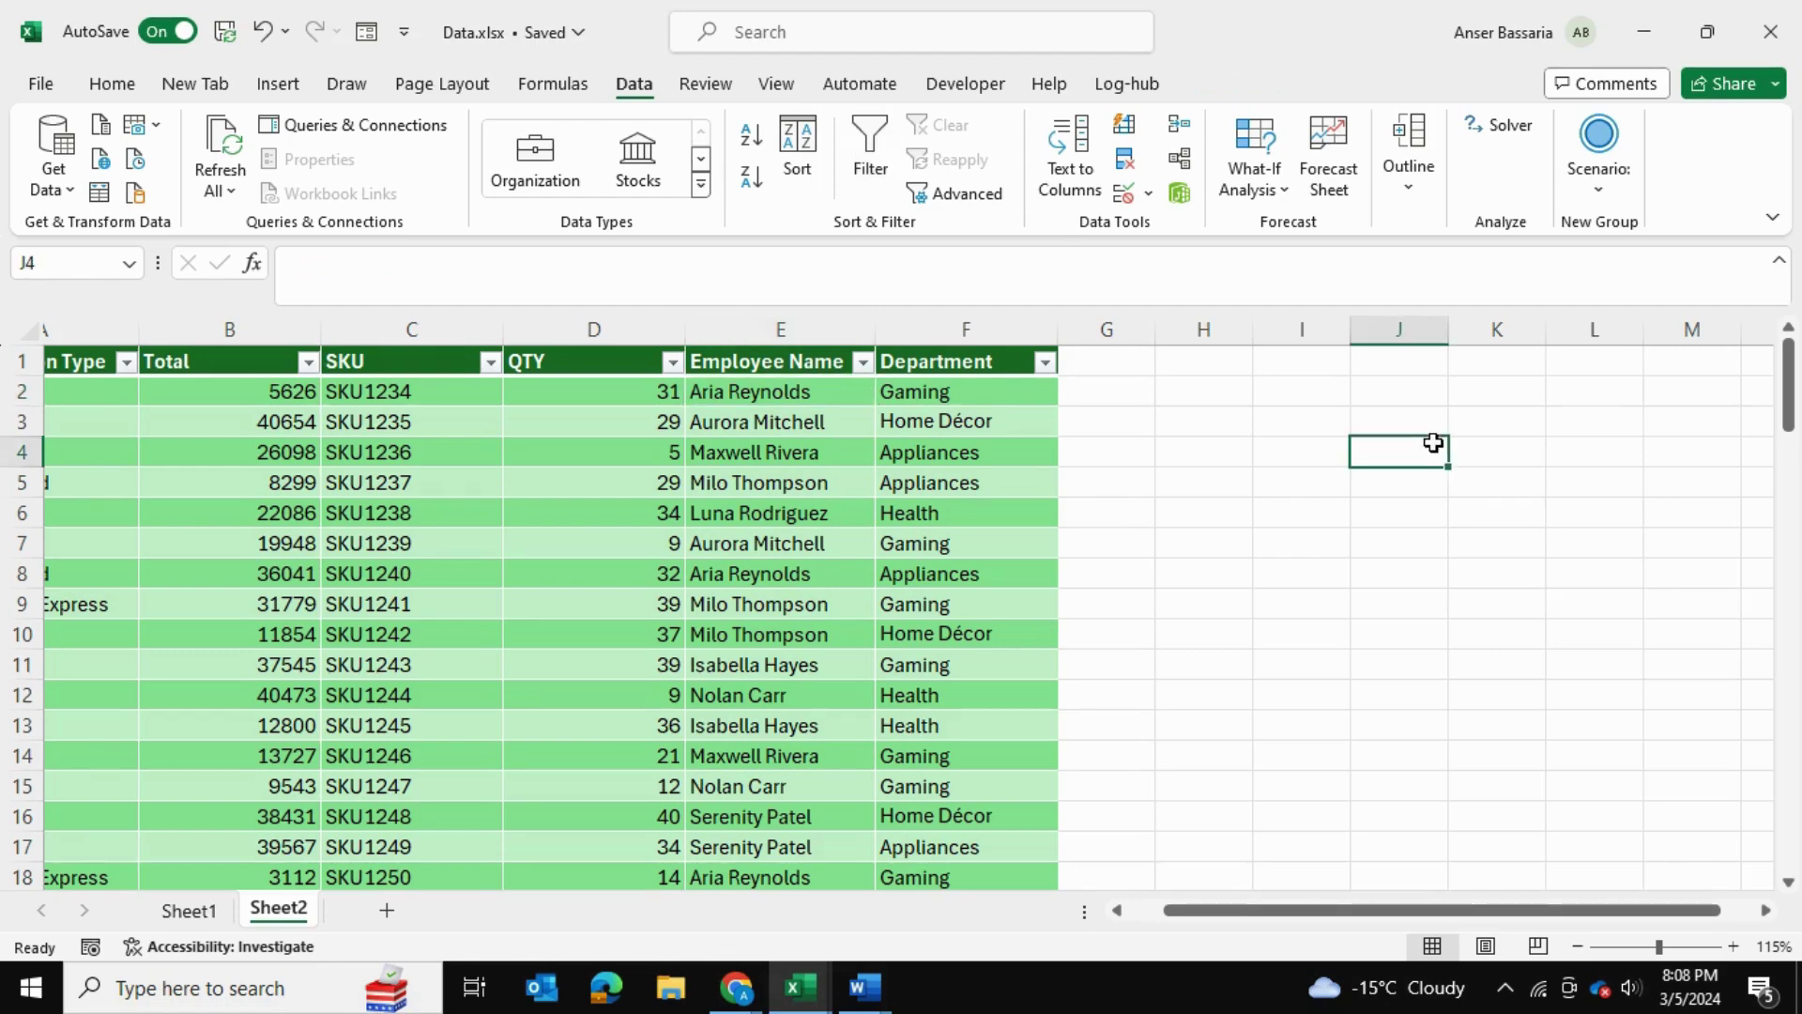
{"action": "type", "text": "=uni"}
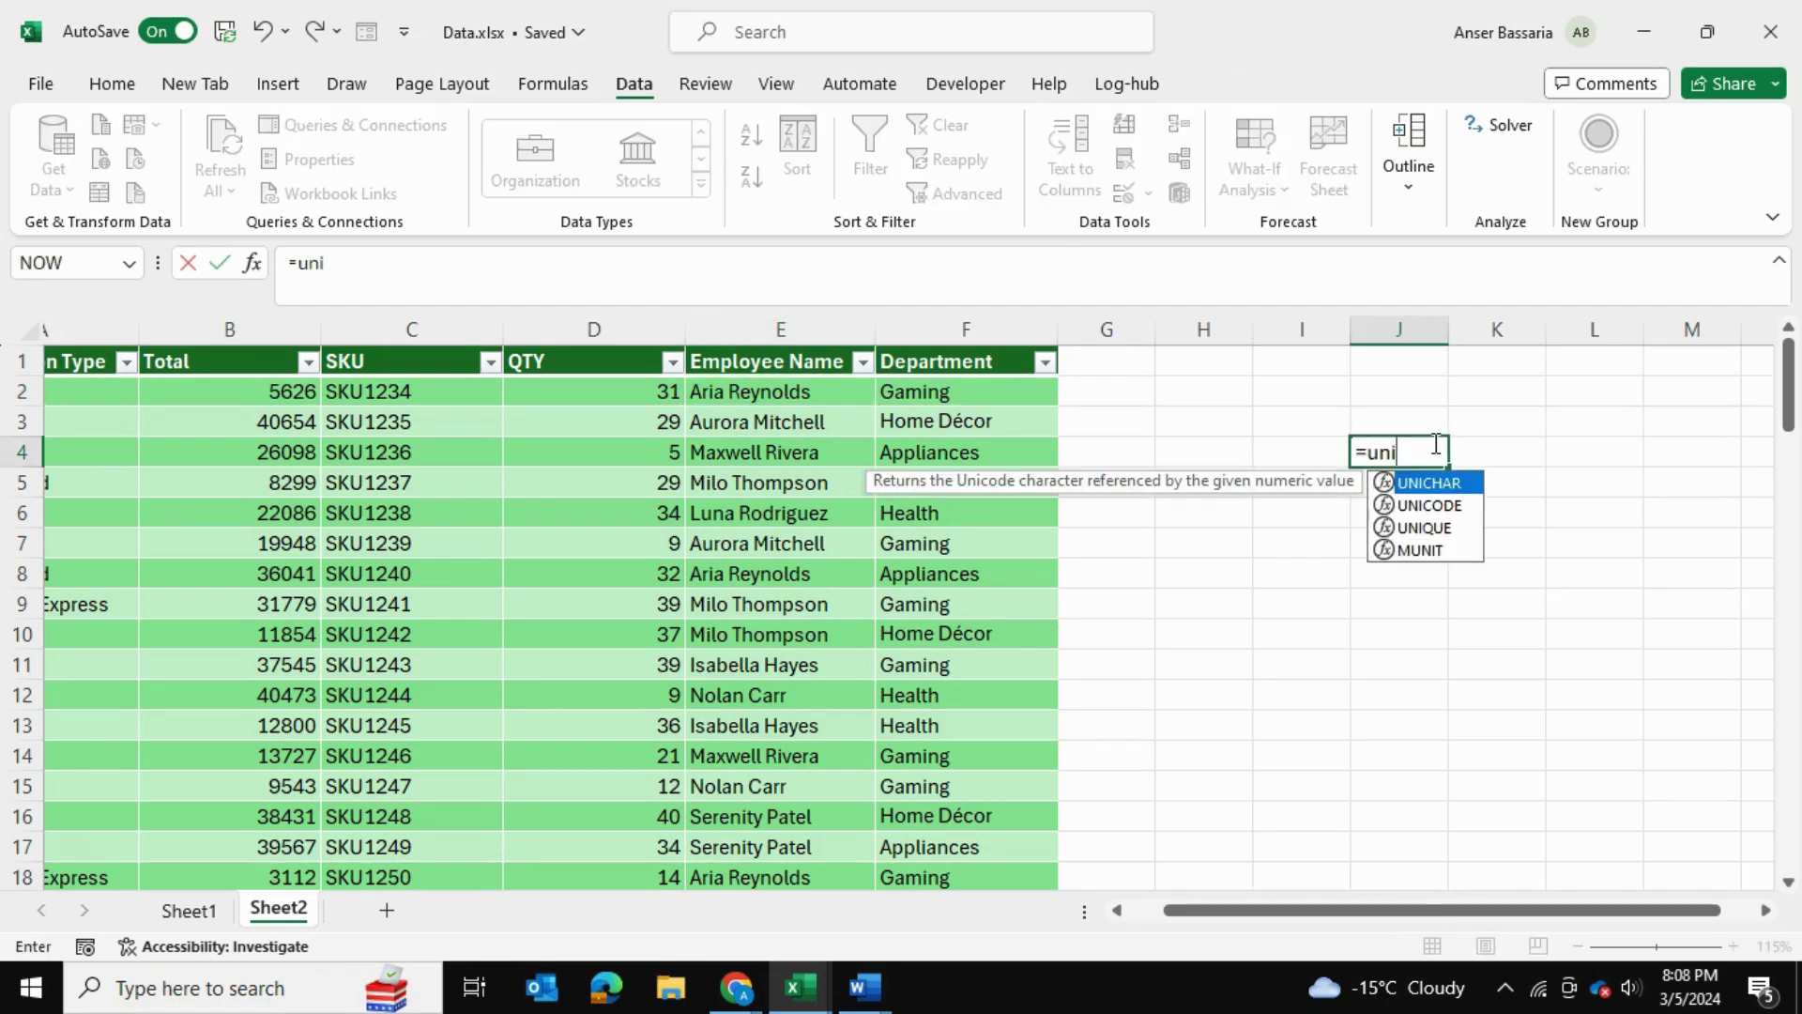
{"action": "type", "text": "que("}
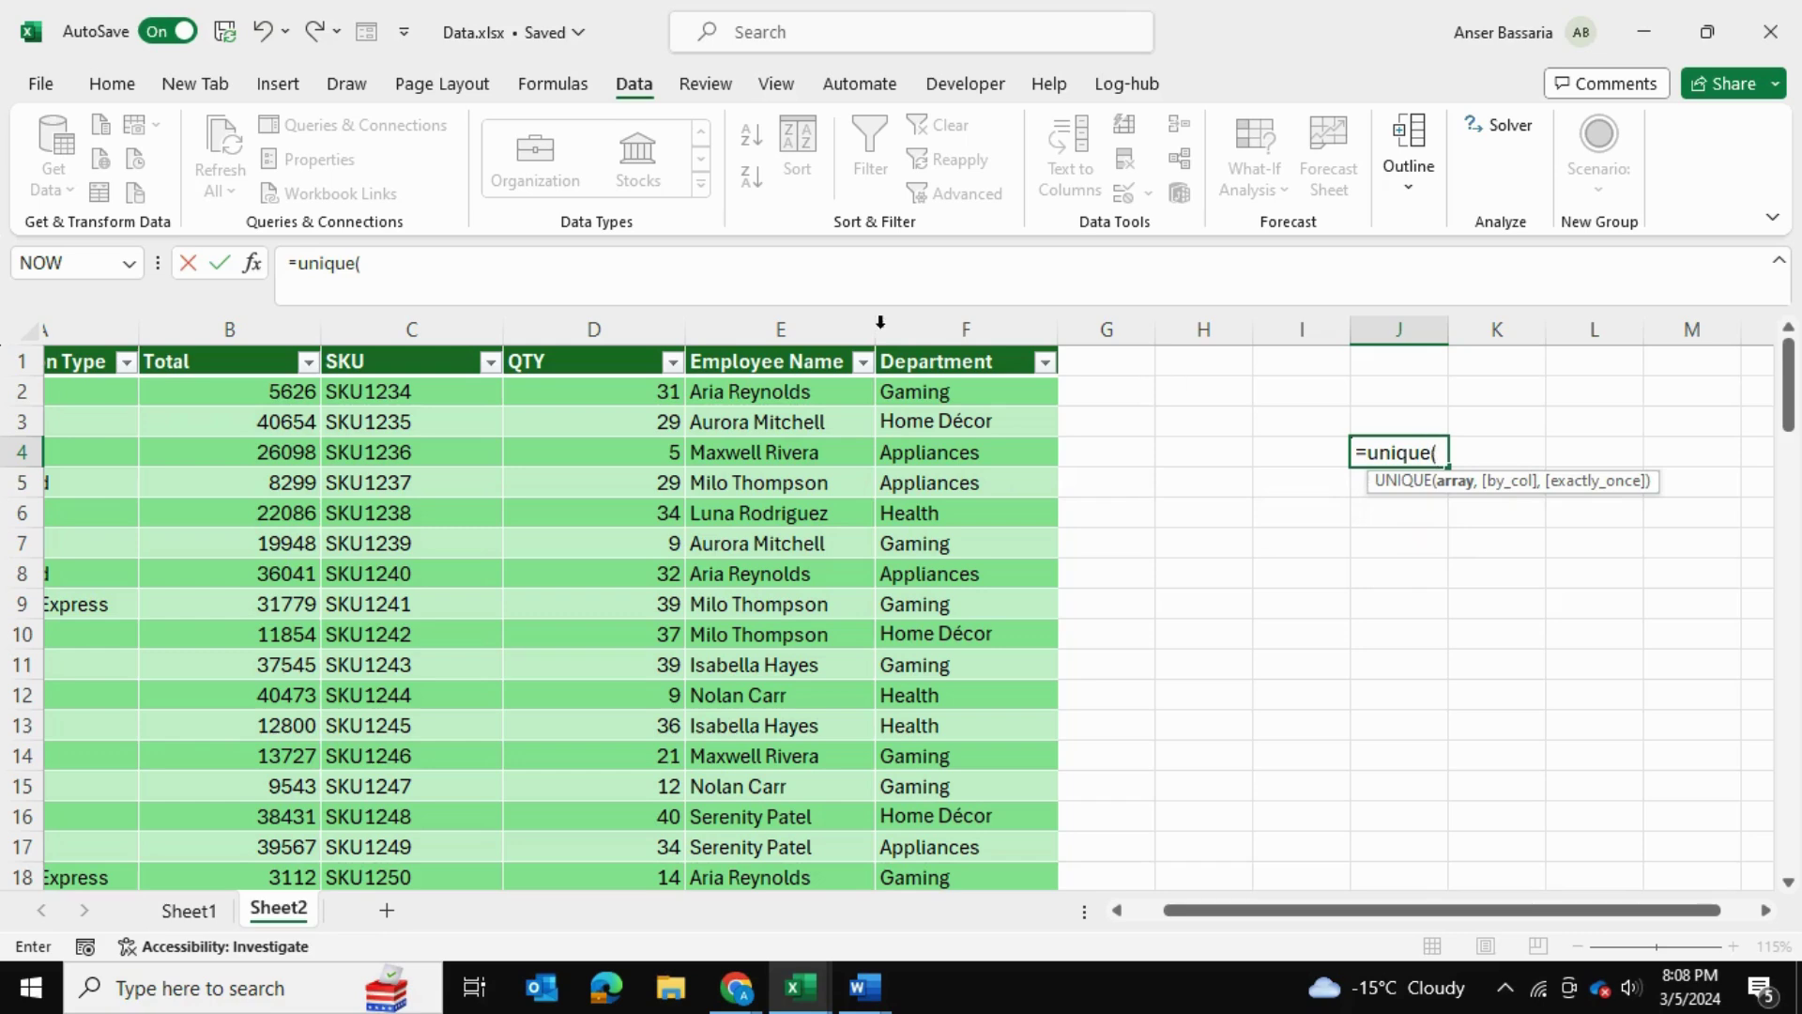
{"action": "left_click", "coordinate": [759, 396]}
{"action": "key", "text": "ctrl+space"}
{"action": "key", "text": "Return"}
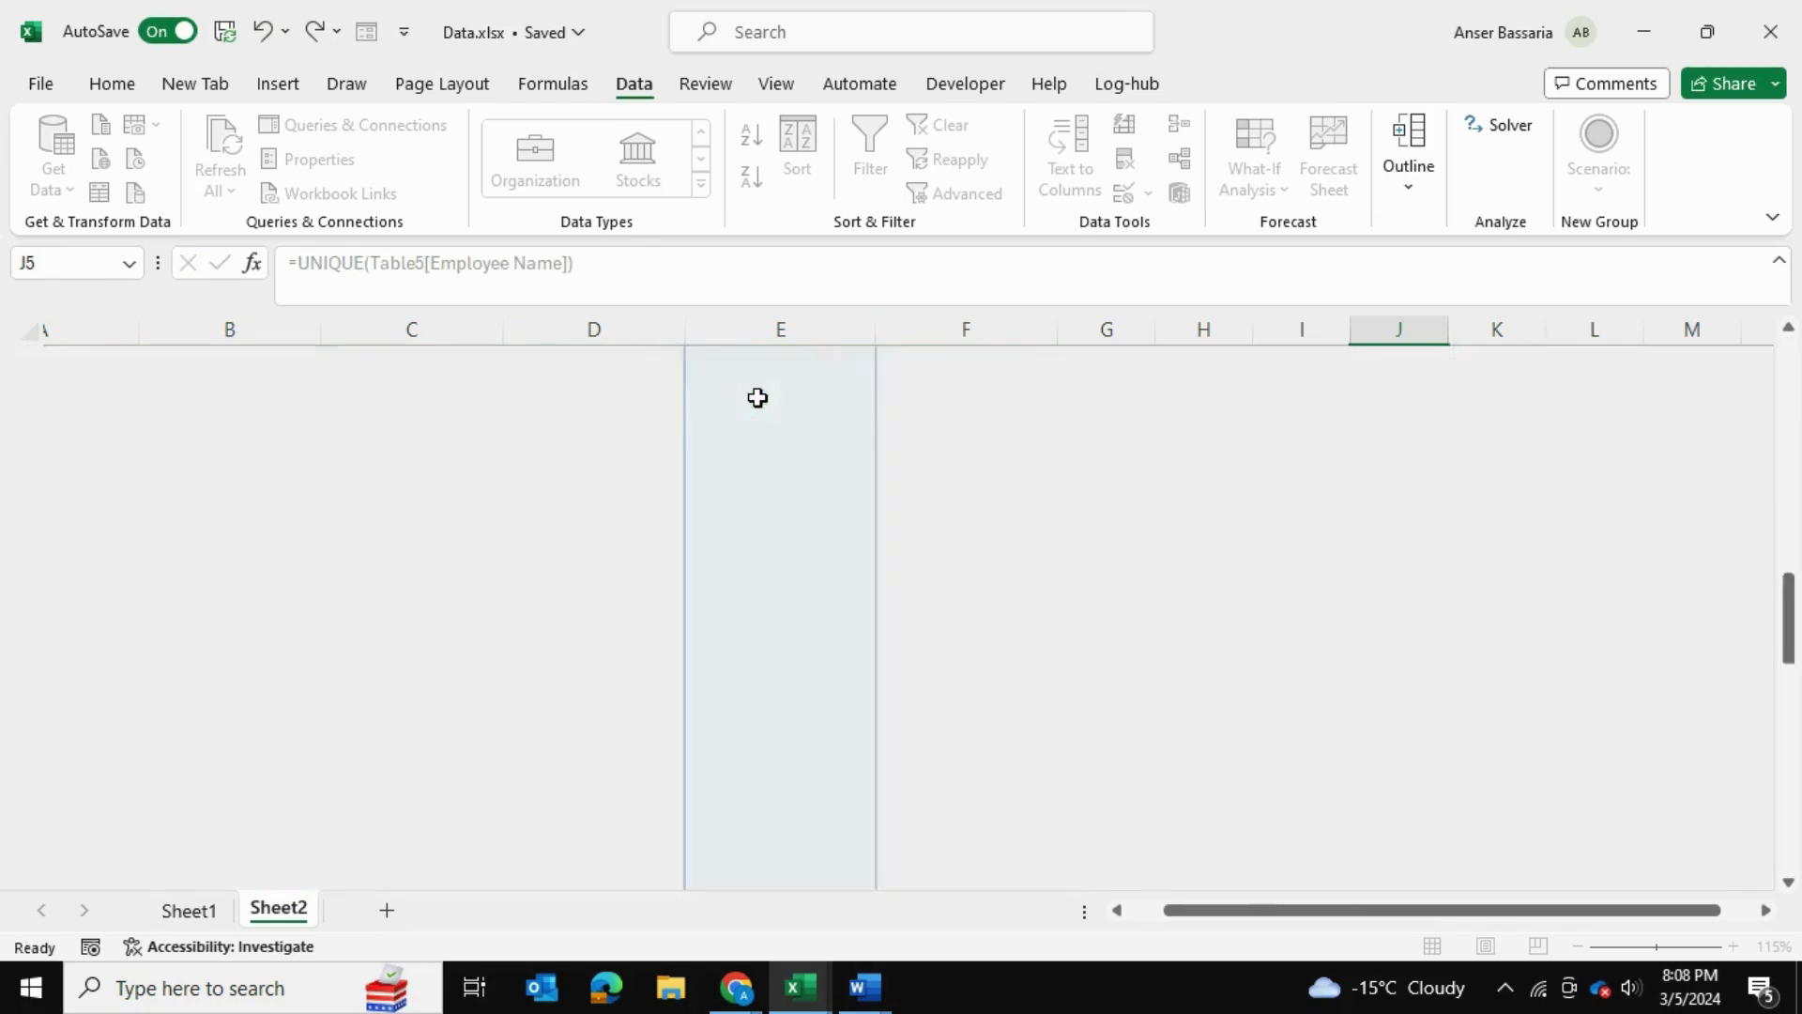
{"action": "left_click_drag", "start_coordinate": [1401, 422], "coordinate": [1401, 726]}
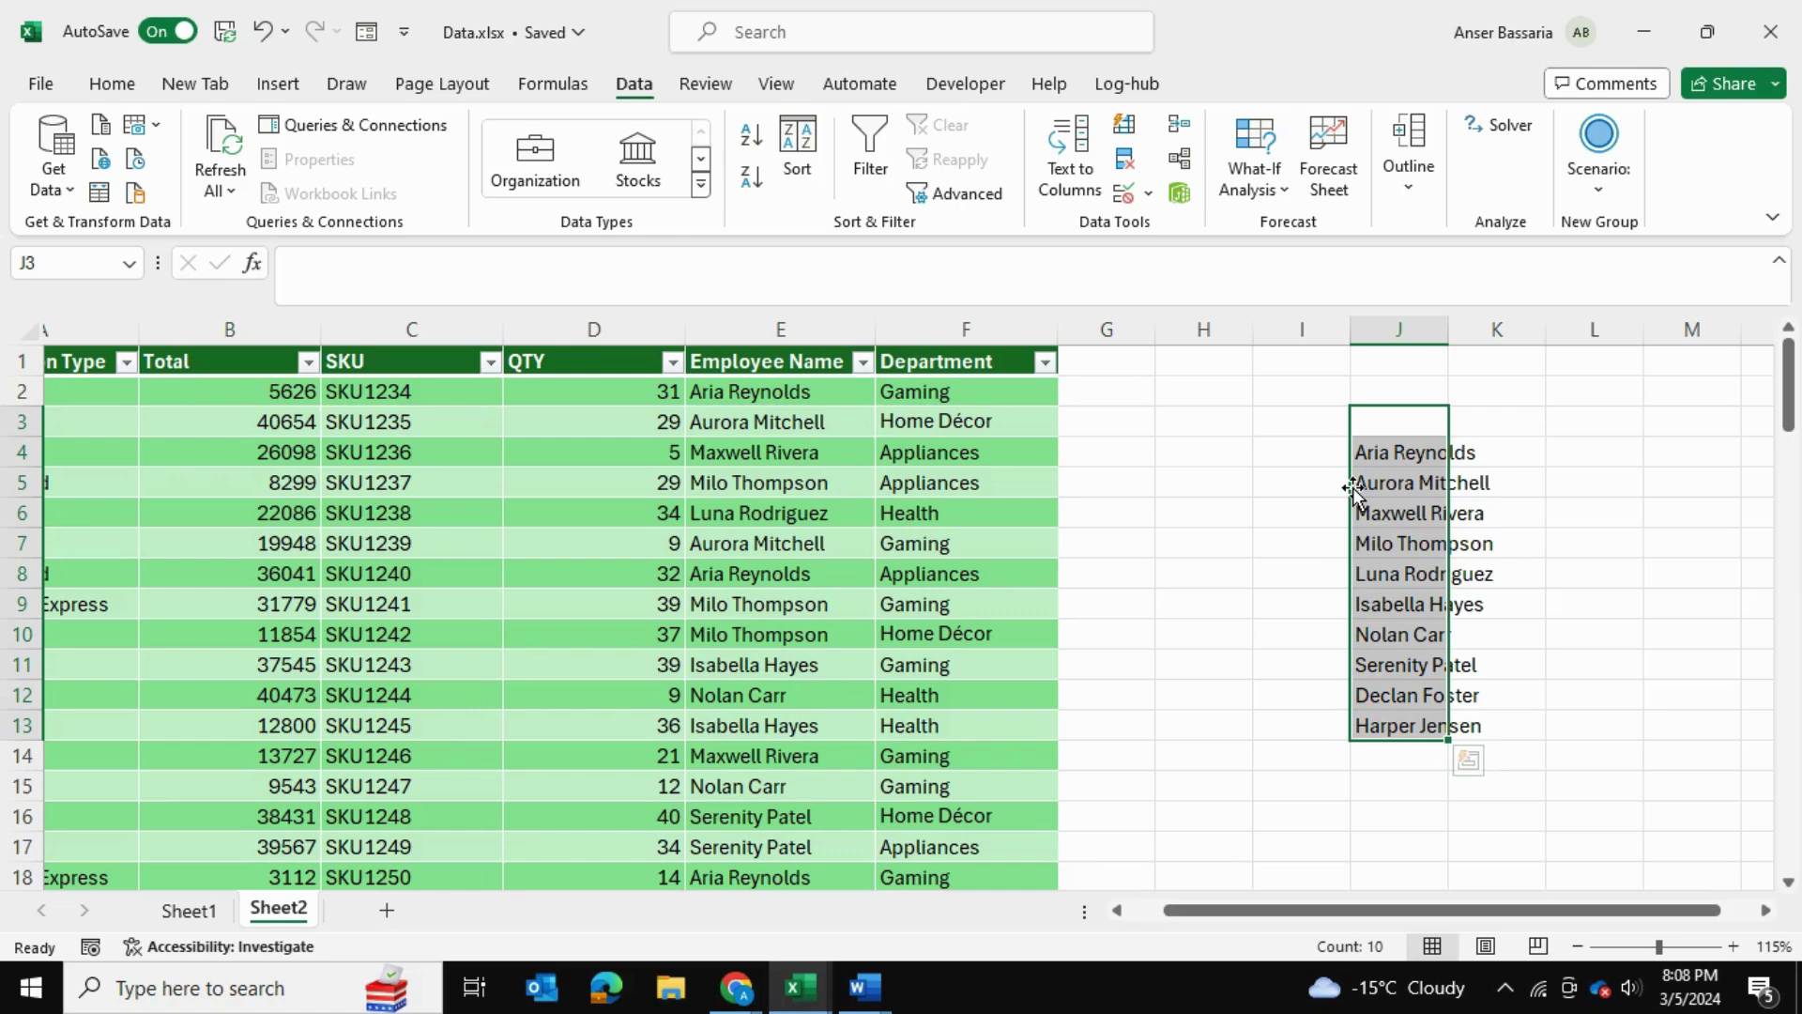
{"action": "left_click", "coordinate": [1235, 450]}
{"action": "left_click_drag", "start_coordinate": [1377, 454], "coordinate": [1386, 729]}
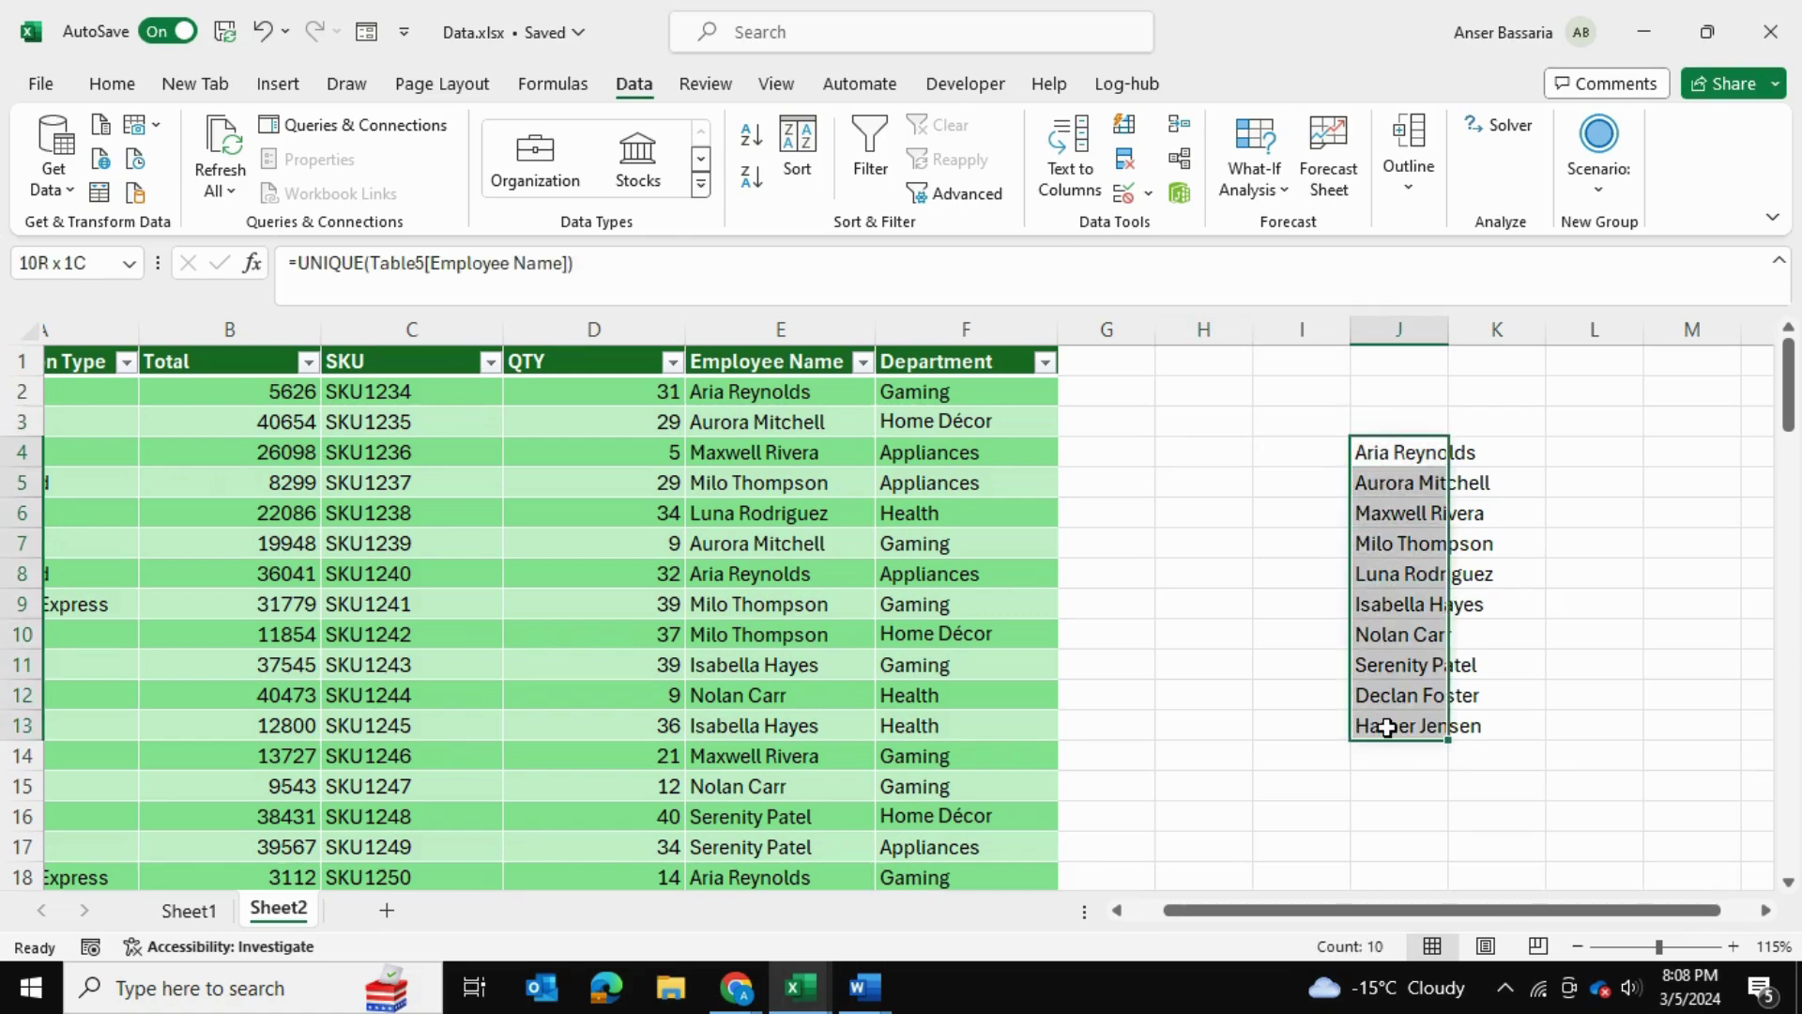
{"action": "left_click", "coordinate": [1298, 664]}
Copy the ten names from J4:J13 and paste them as values into L4
{"action": "left_click_drag", "start_coordinate": [1407, 453], "coordinate": [1399, 721]}
{"action": "key", "text": "ctrl+c"}
{"action": "left_click", "coordinate": [1601, 479]}
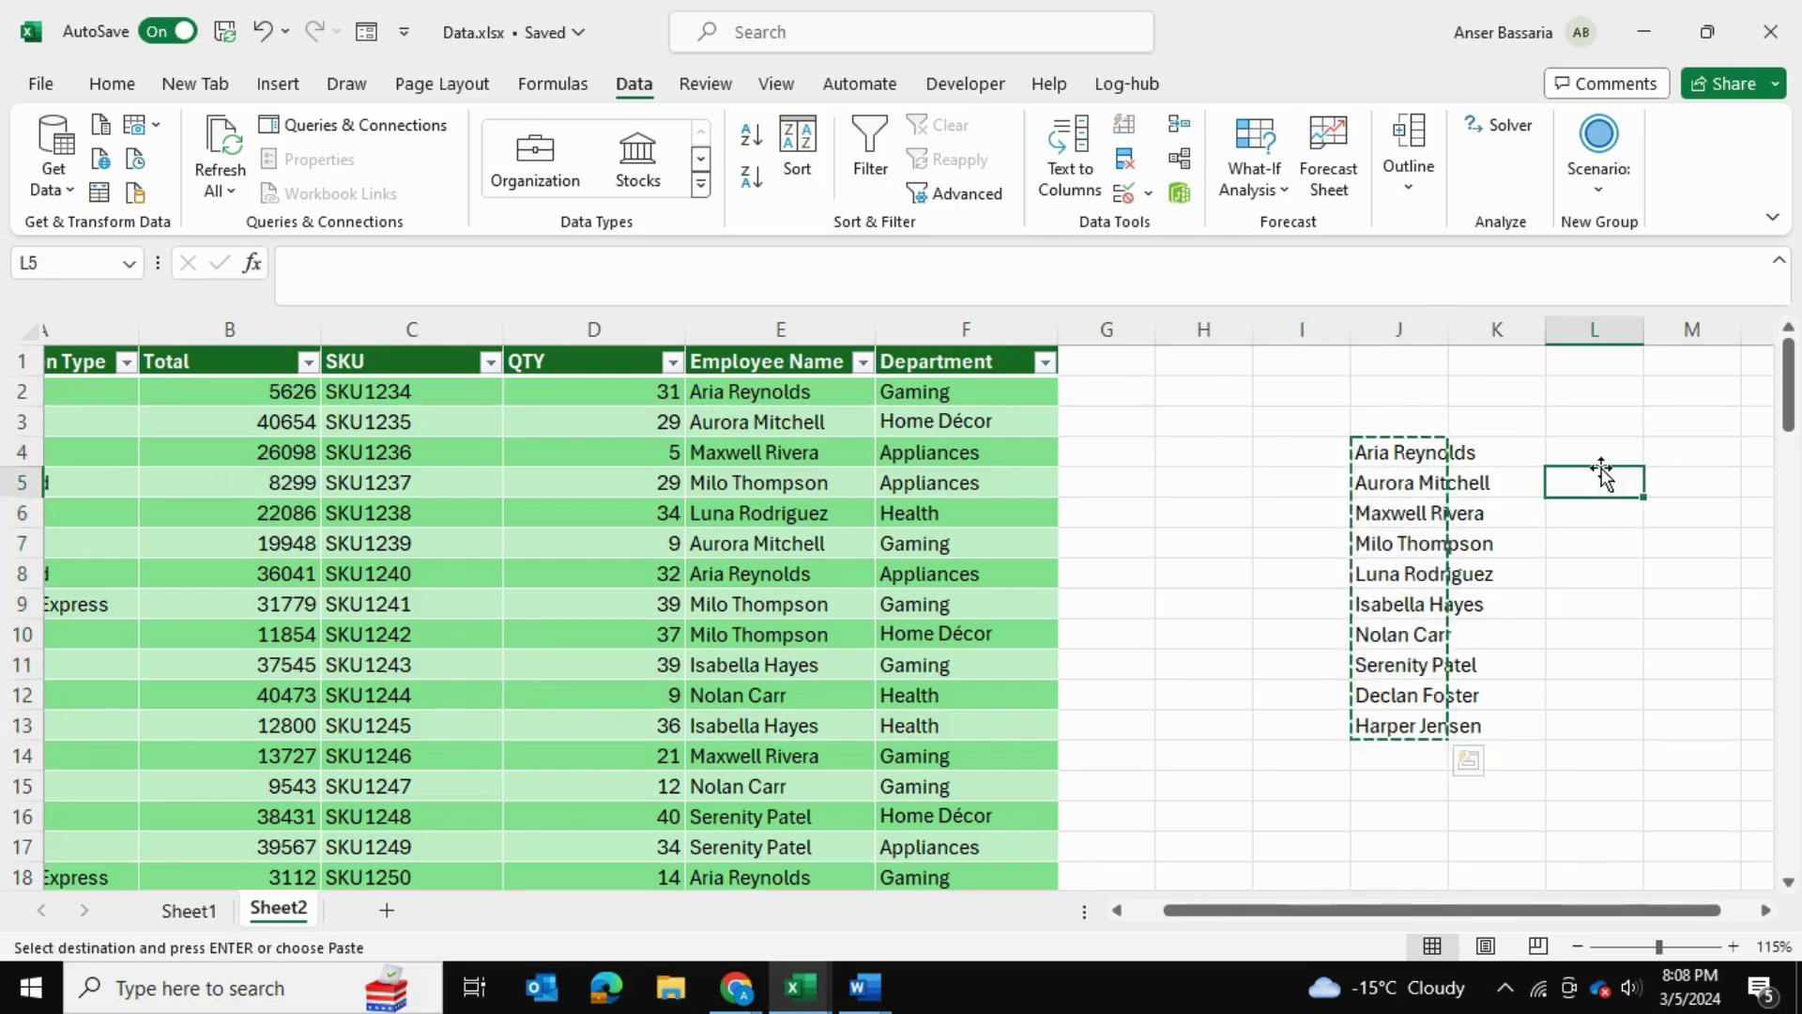
{"action": "left_click", "coordinate": [1630, 448]}
{"action": "key", "text": "ctrl+alt+v"}
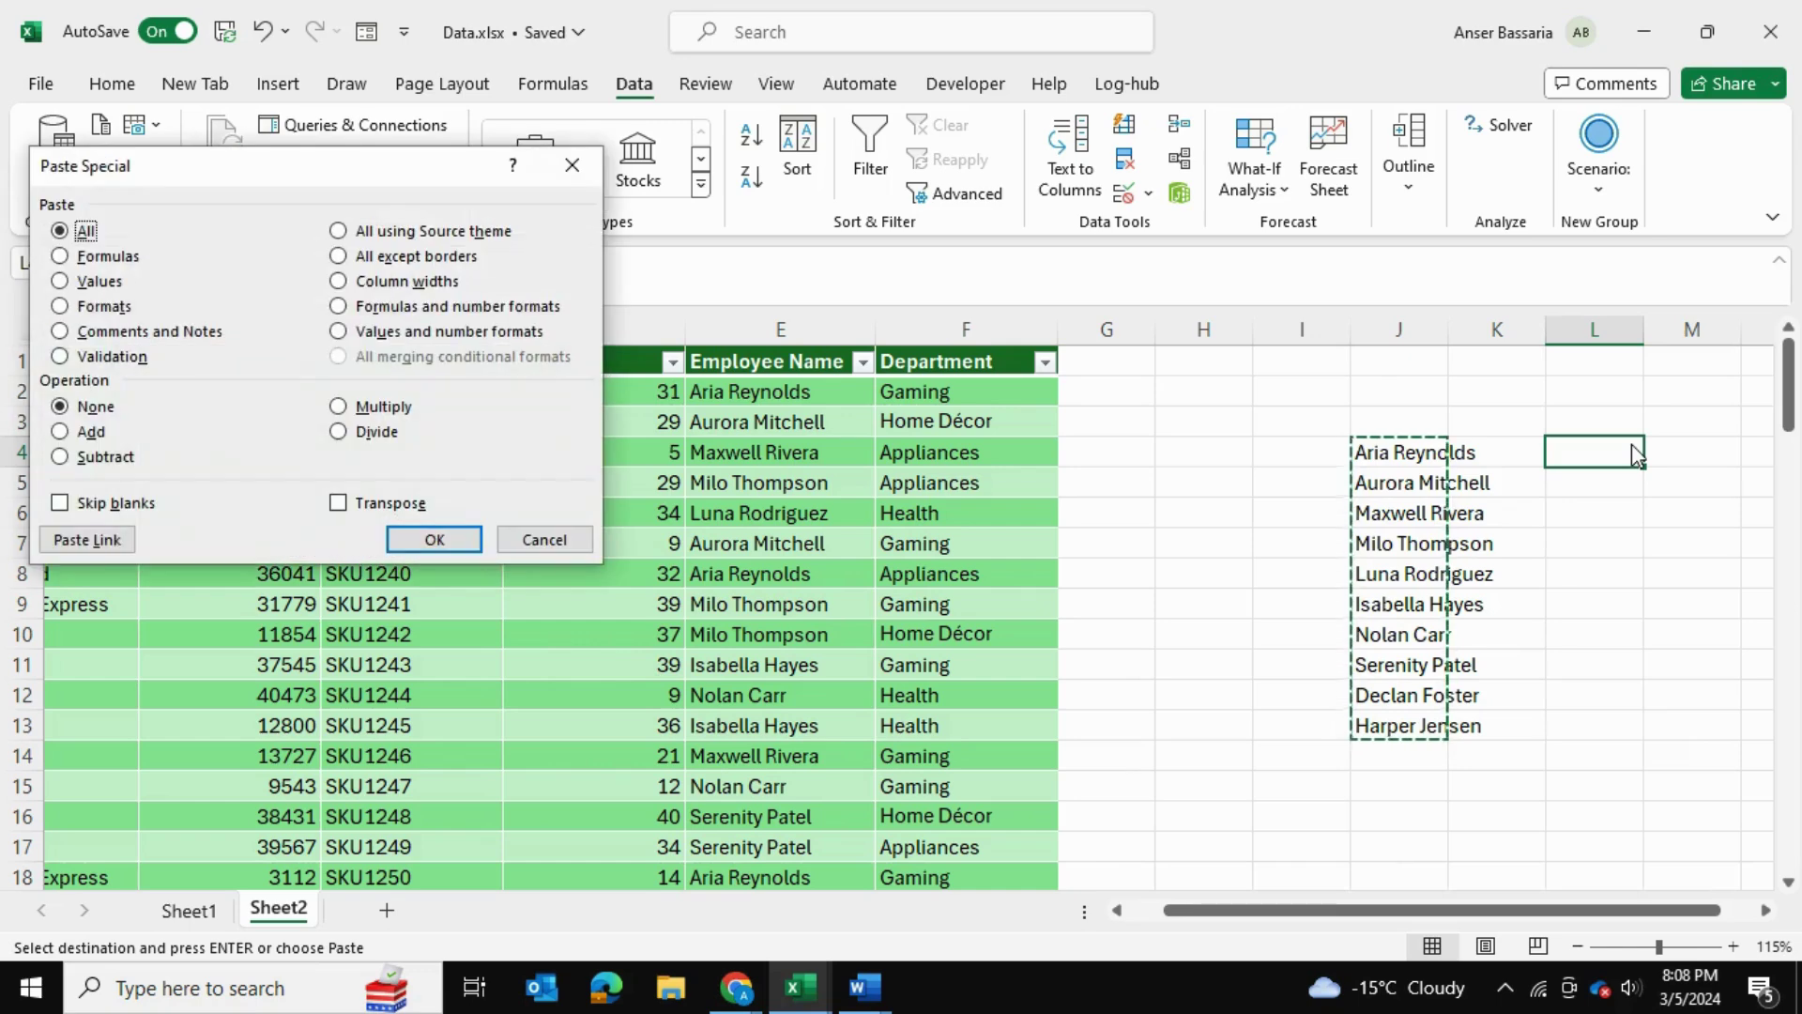
{"action": "key", "text": "Down"}
{"action": "key", "text": "Down"}
{"action": "key", "text": "Return"}
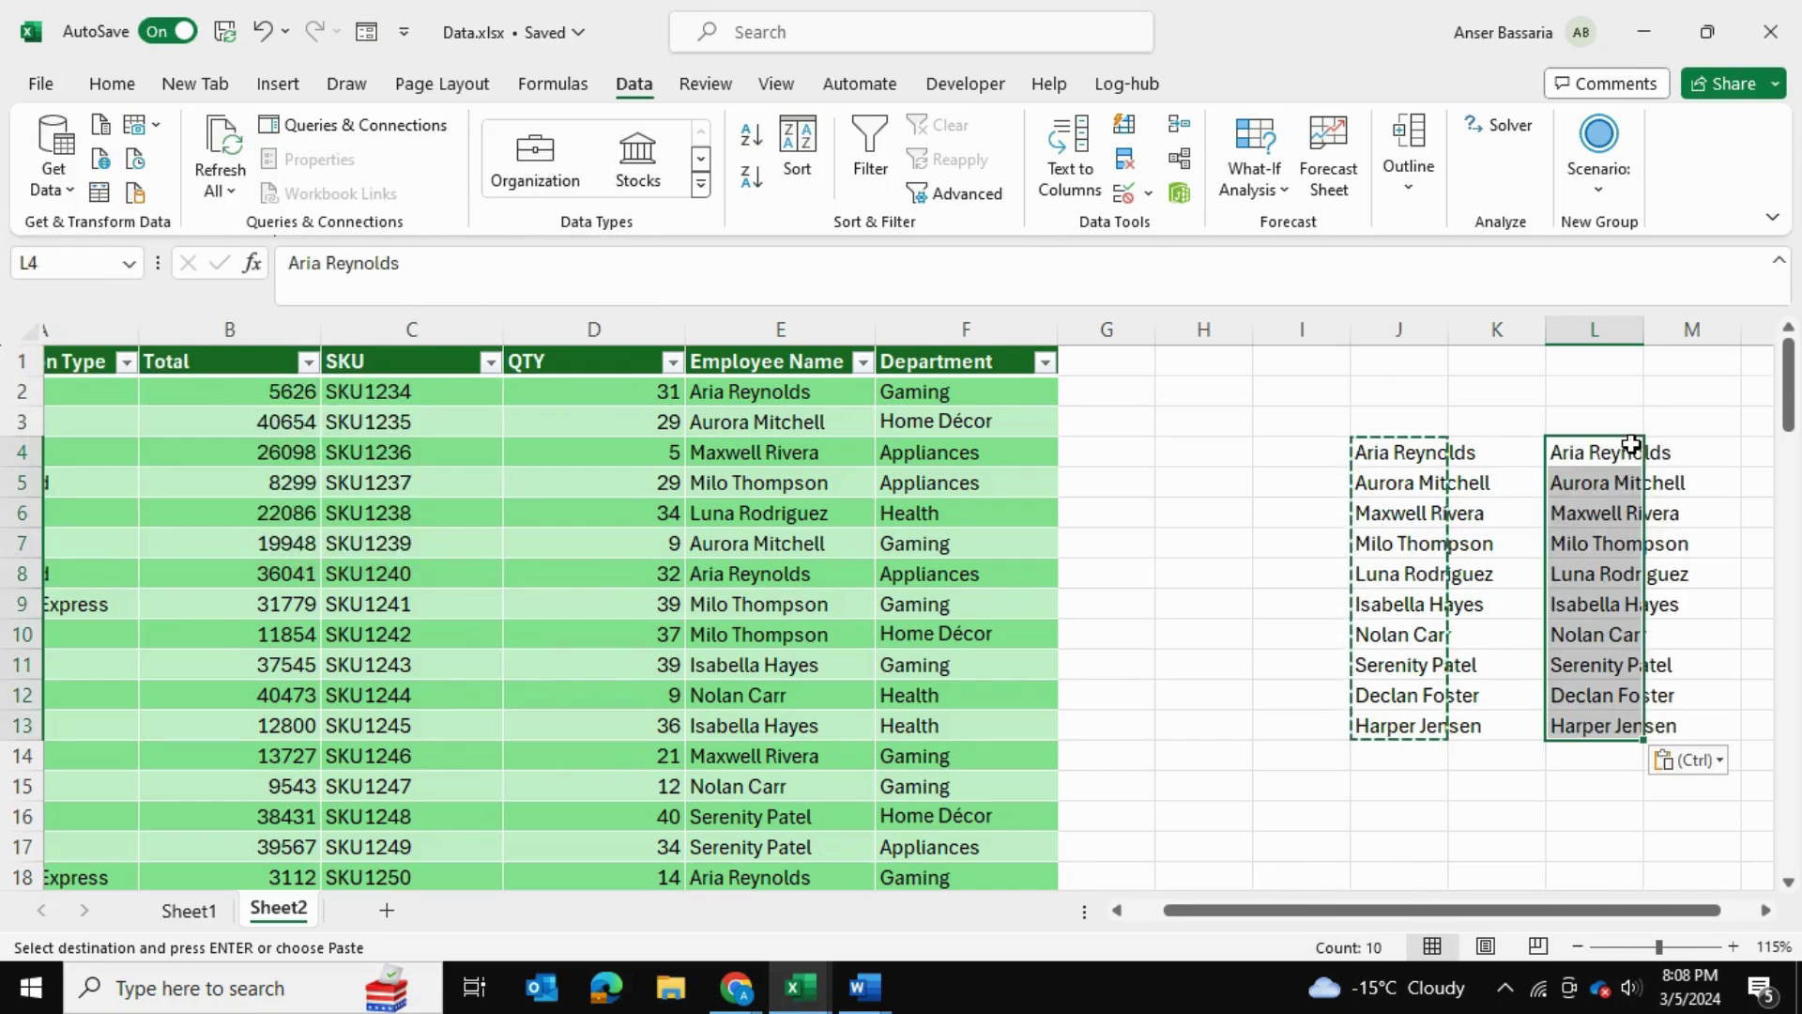
{"action": "key", "text": "Escape"}
Delete formula column J so the pasted names shift into K4:K13
{"action": "left_click", "coordinate": [1401, 333]}
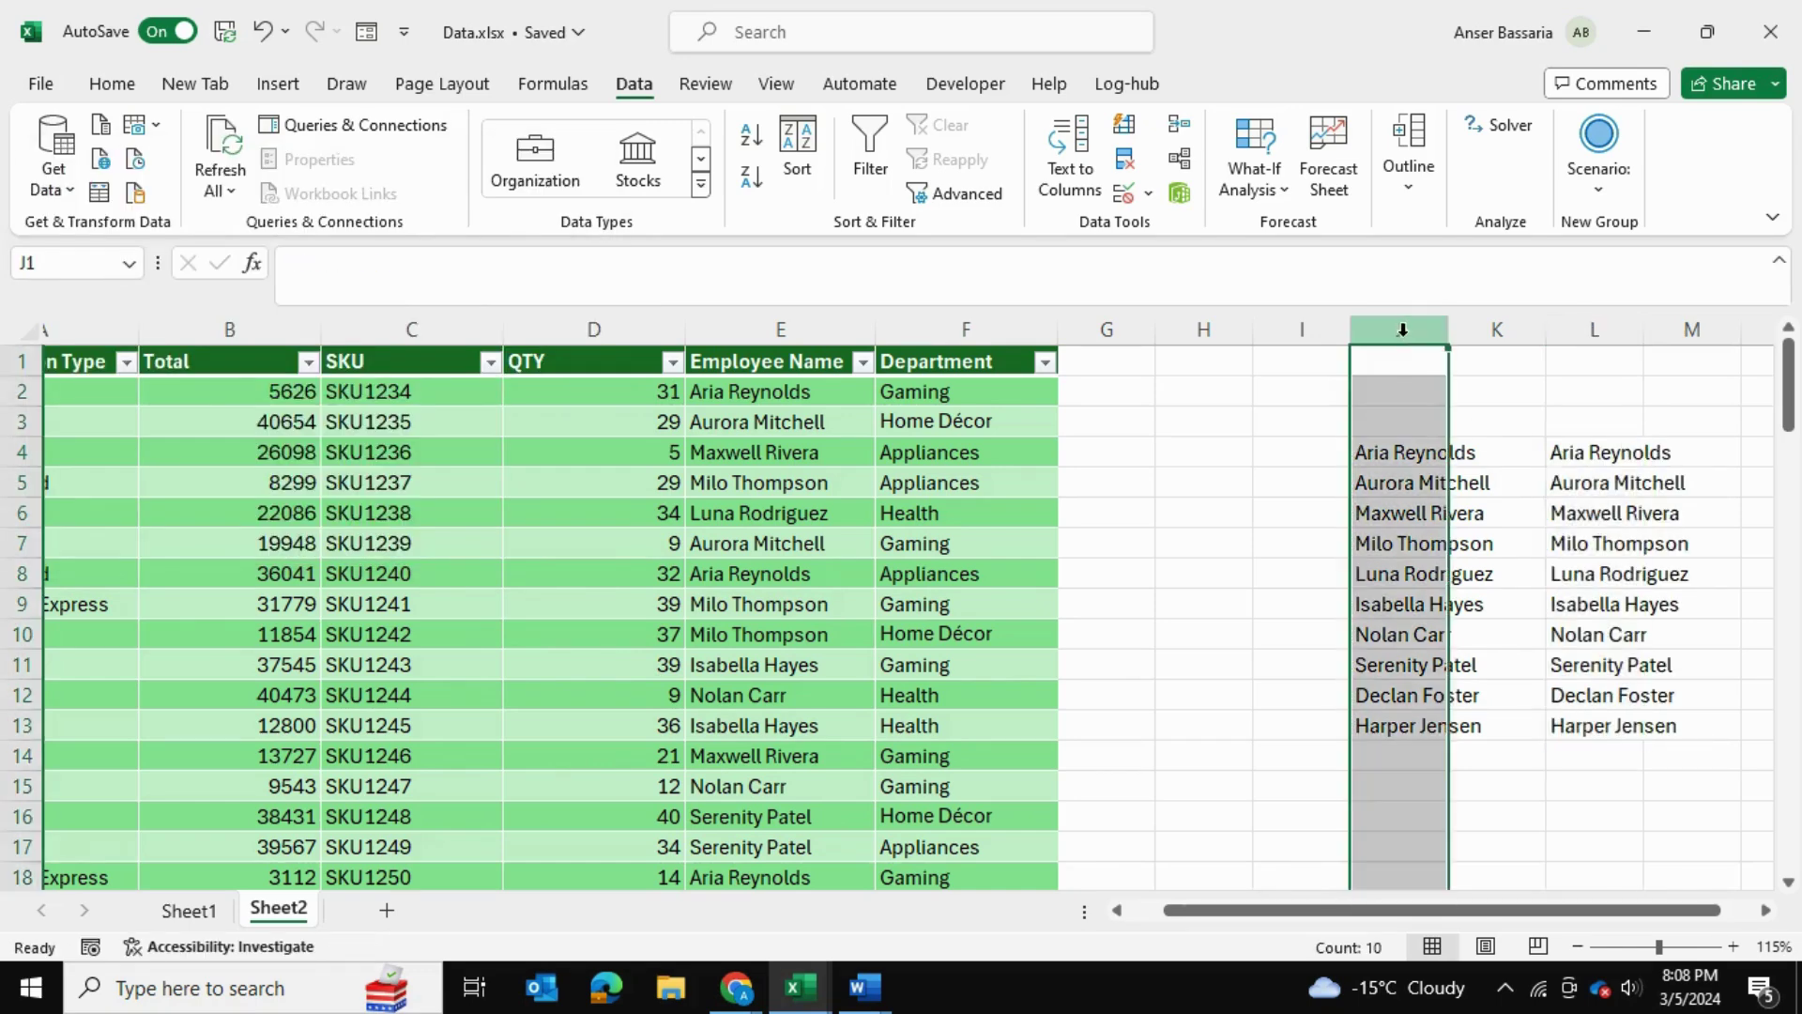
{"action": "right_click", "coordinate": [1405, 341]}
{"action": "left_click", "coordinate": [1478, 636]}
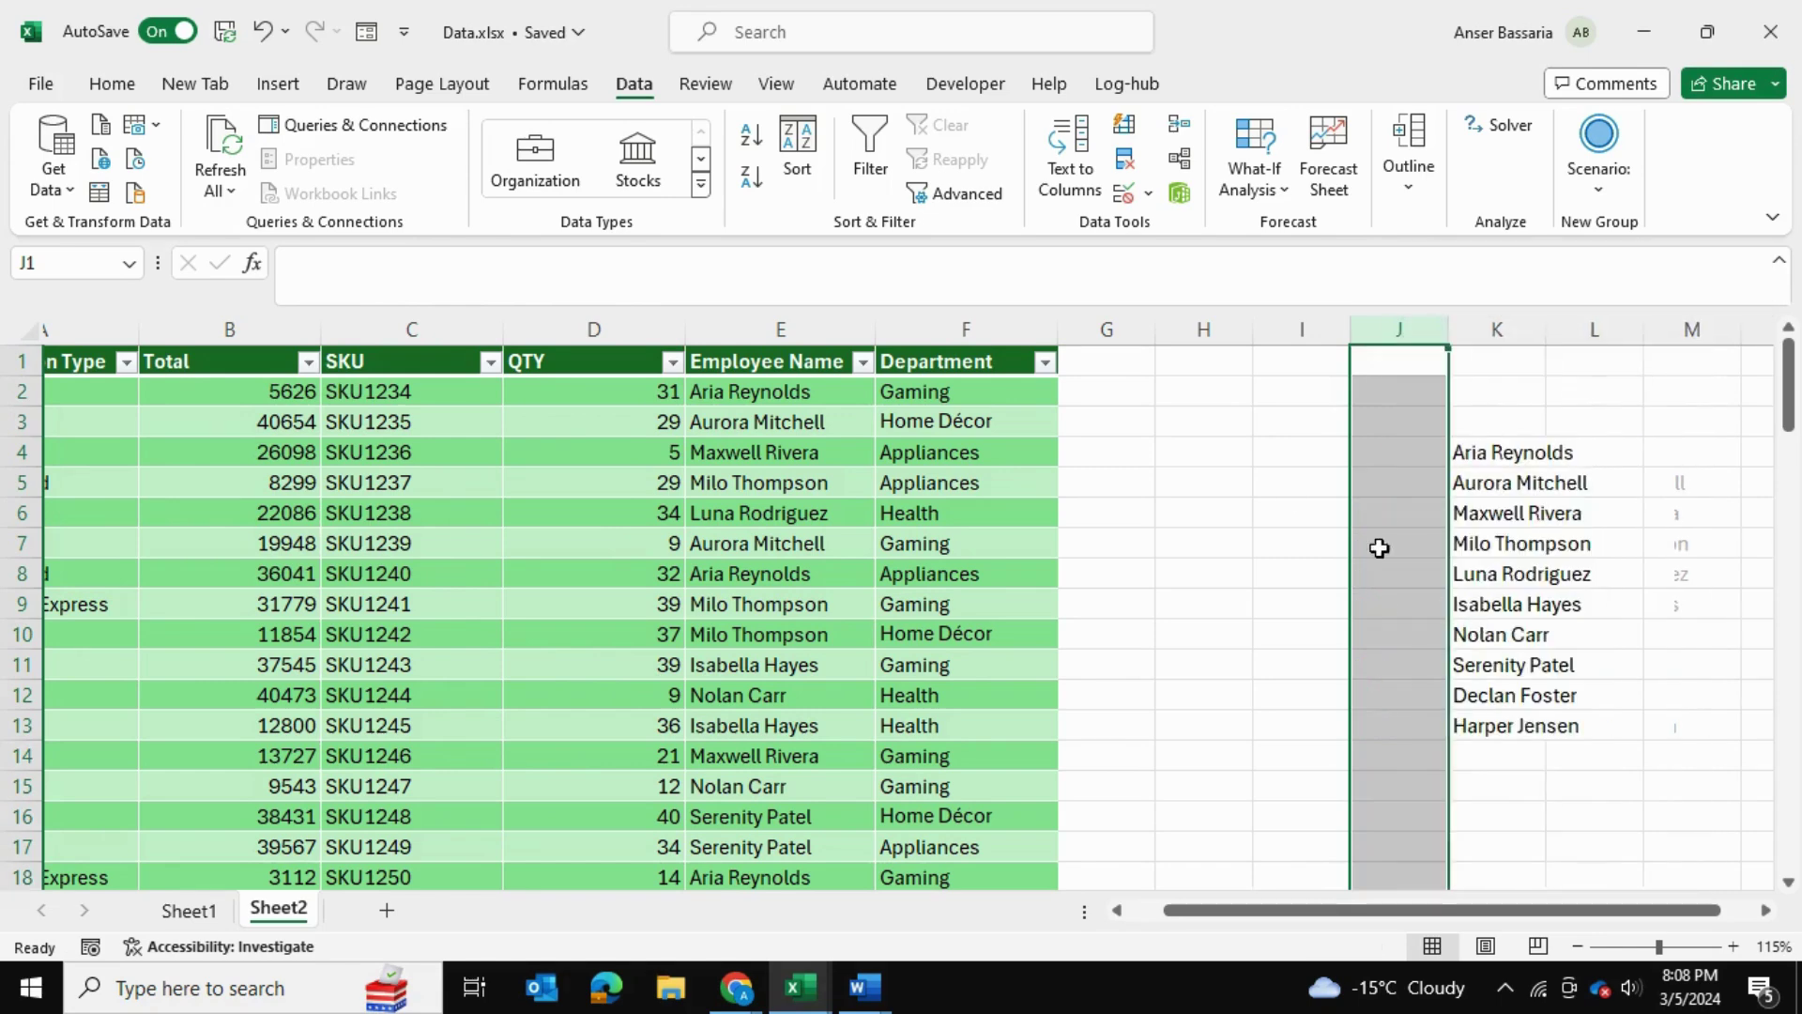
{"action": "left_click", "coordinate": [1288, 486]}
{"action": "left_click_drag", "start_coordinate": [1519, 448], "coordinate": [1493, 712]}
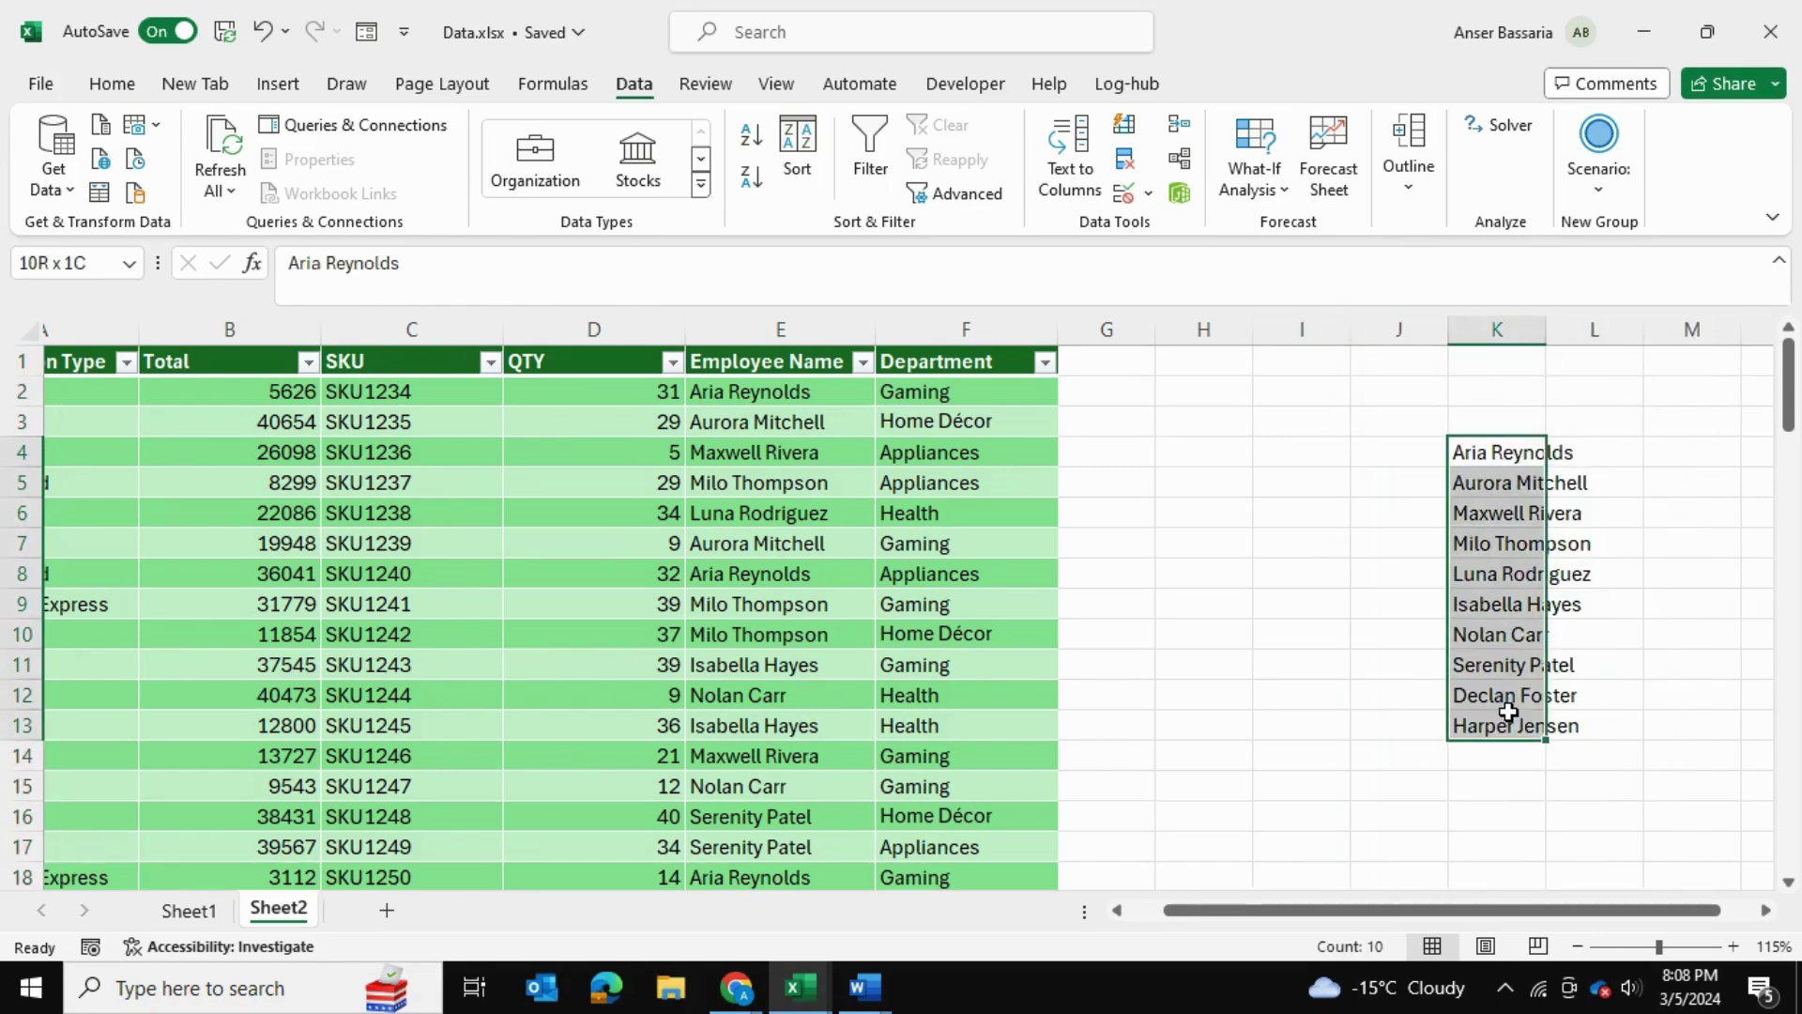
{"action": "left_click", "coordinate": [1356, 515]}
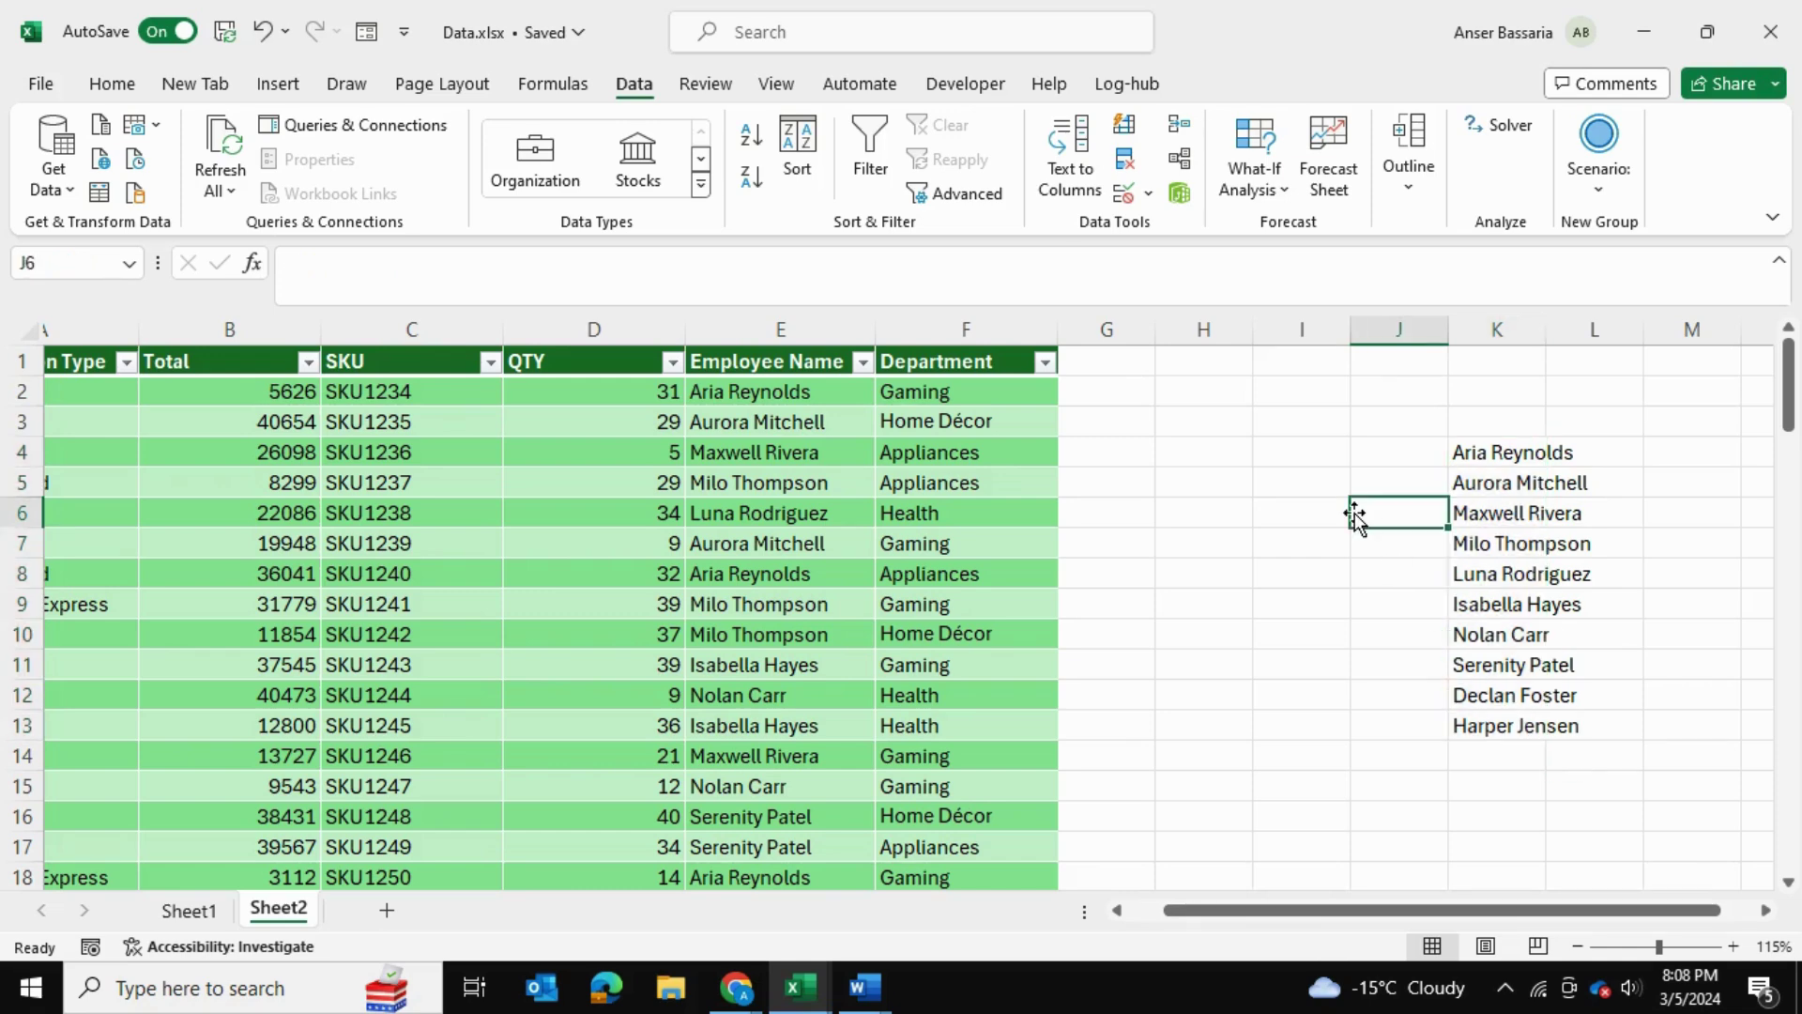
{"action": "left_click", "coordinate": [744, 395]}
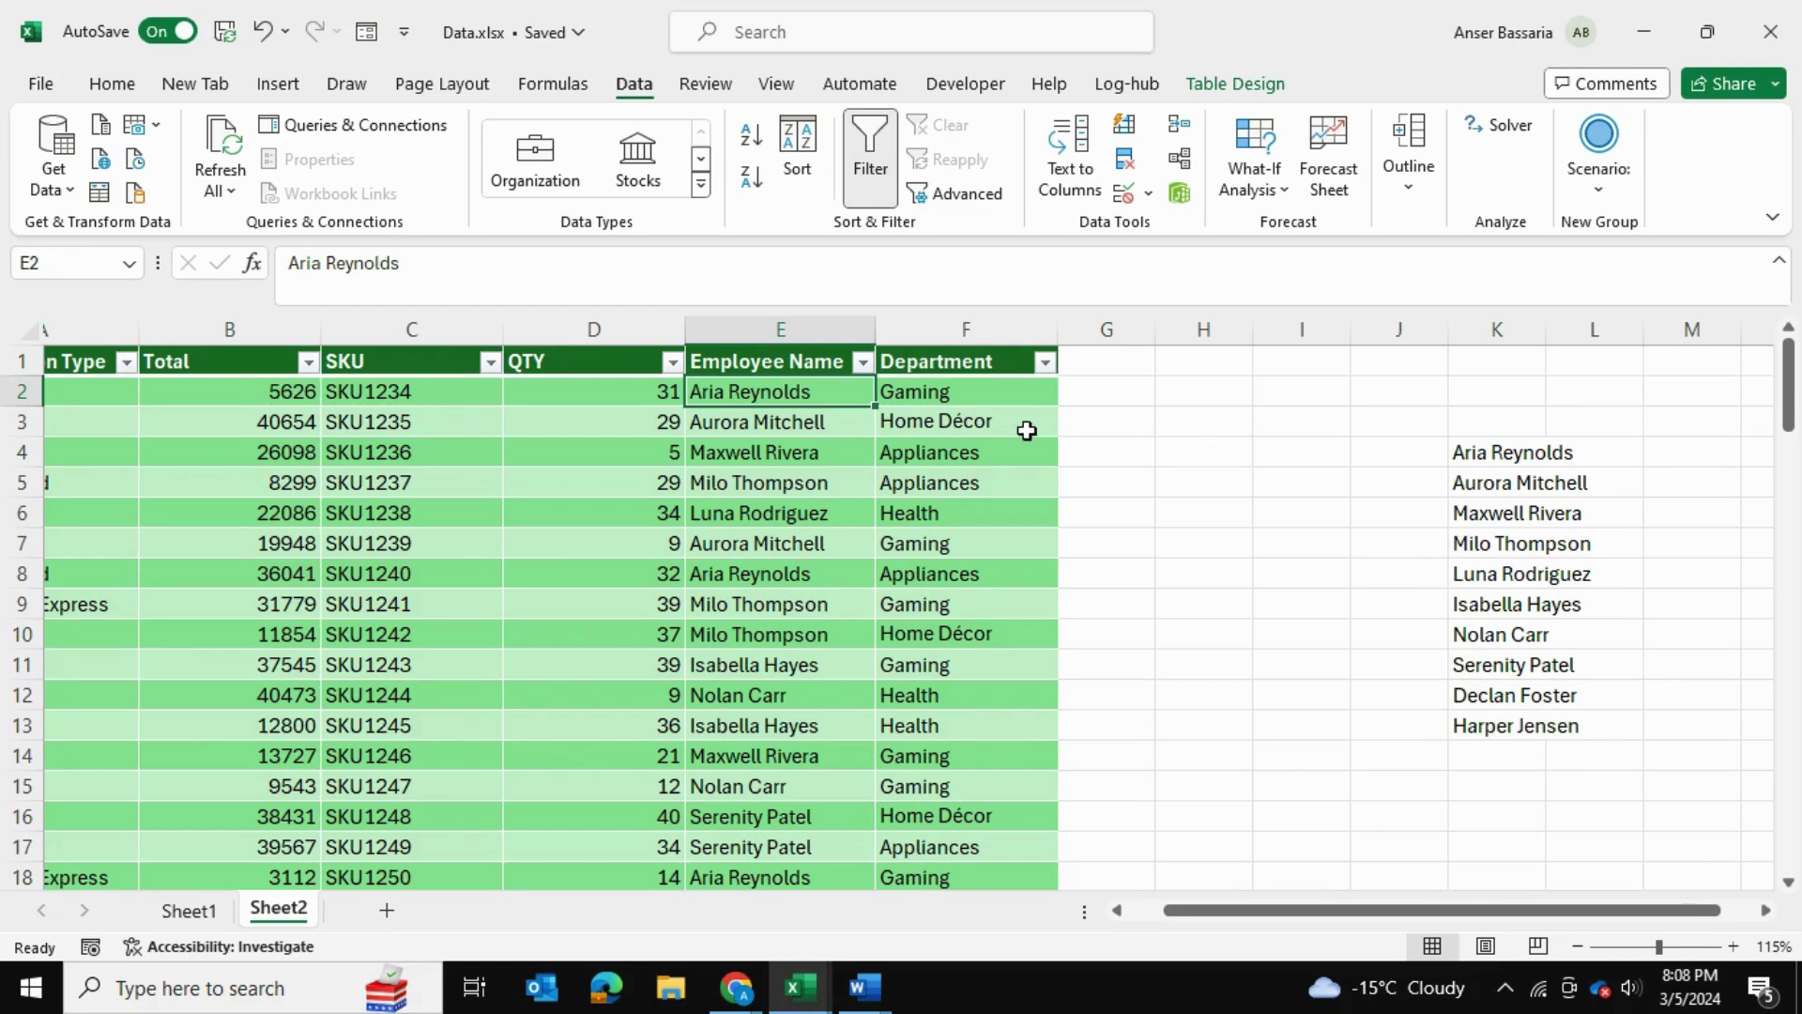
Fill E2 orange and give it a List validation sourced from $K$4:$K$13
{"action": "left_click", "coordinate": [114, 85]}
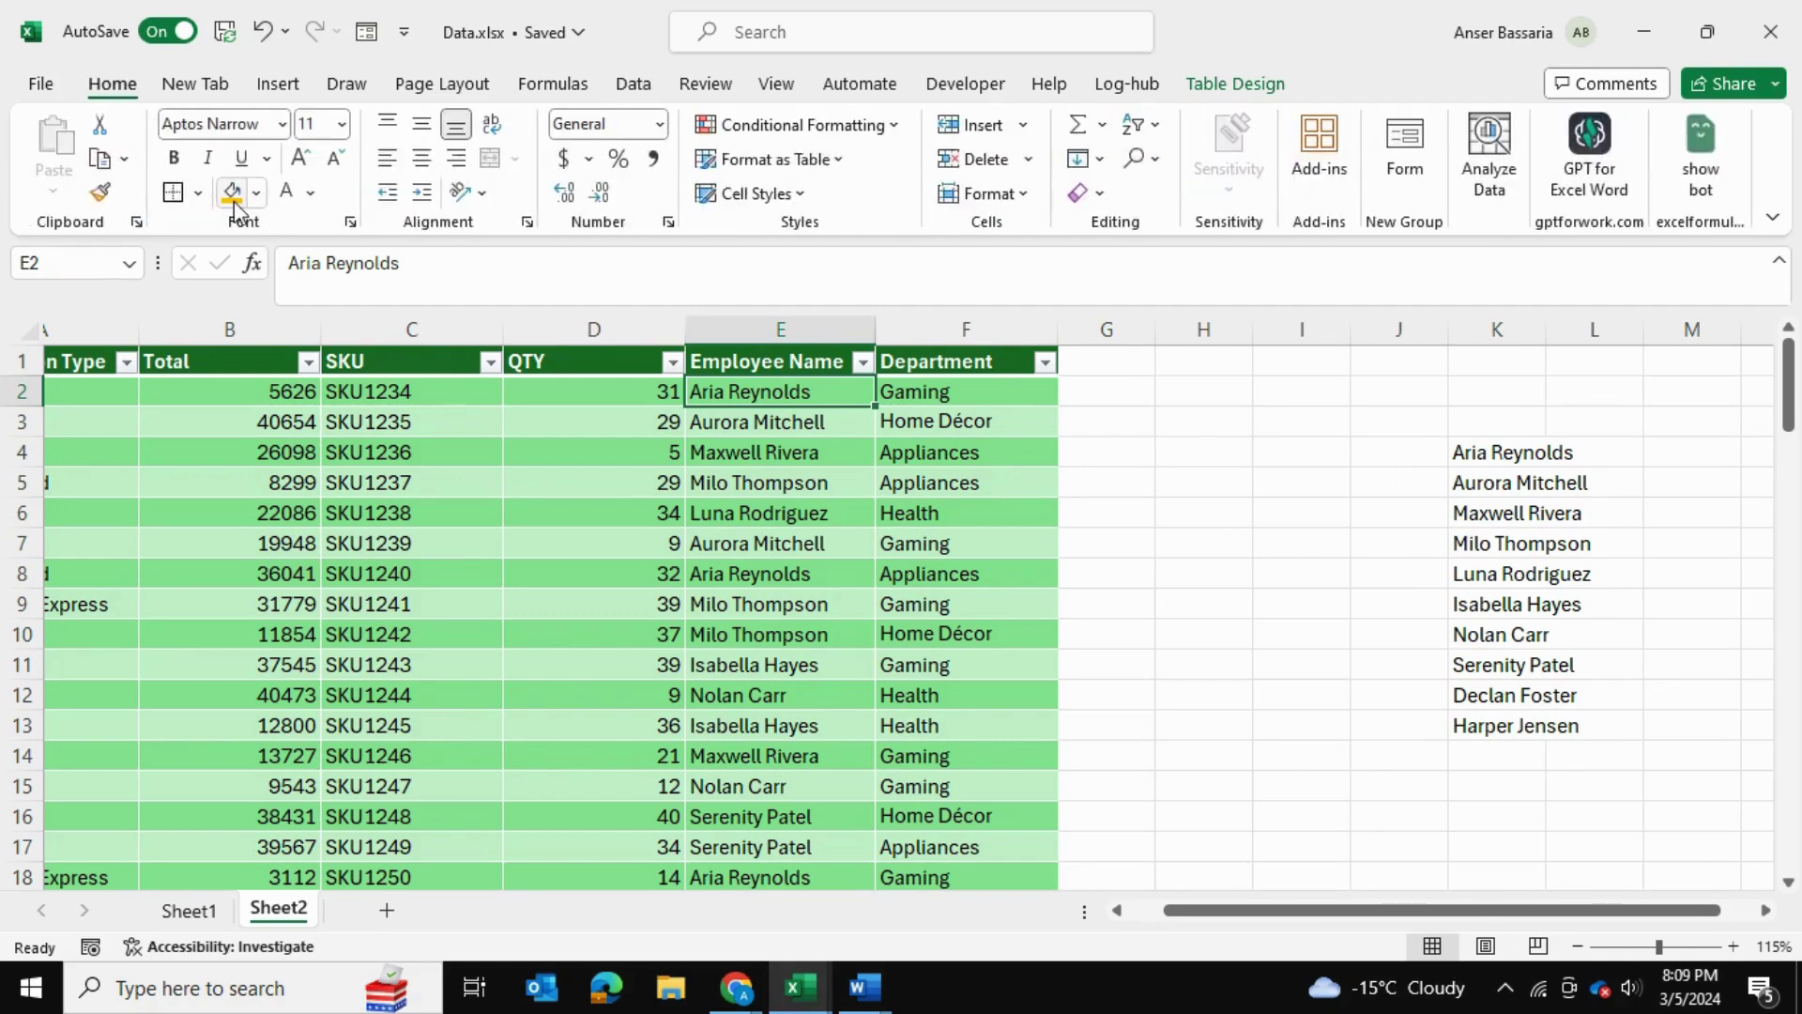
{"action": "left_click", "coordinate": [231, 193]}
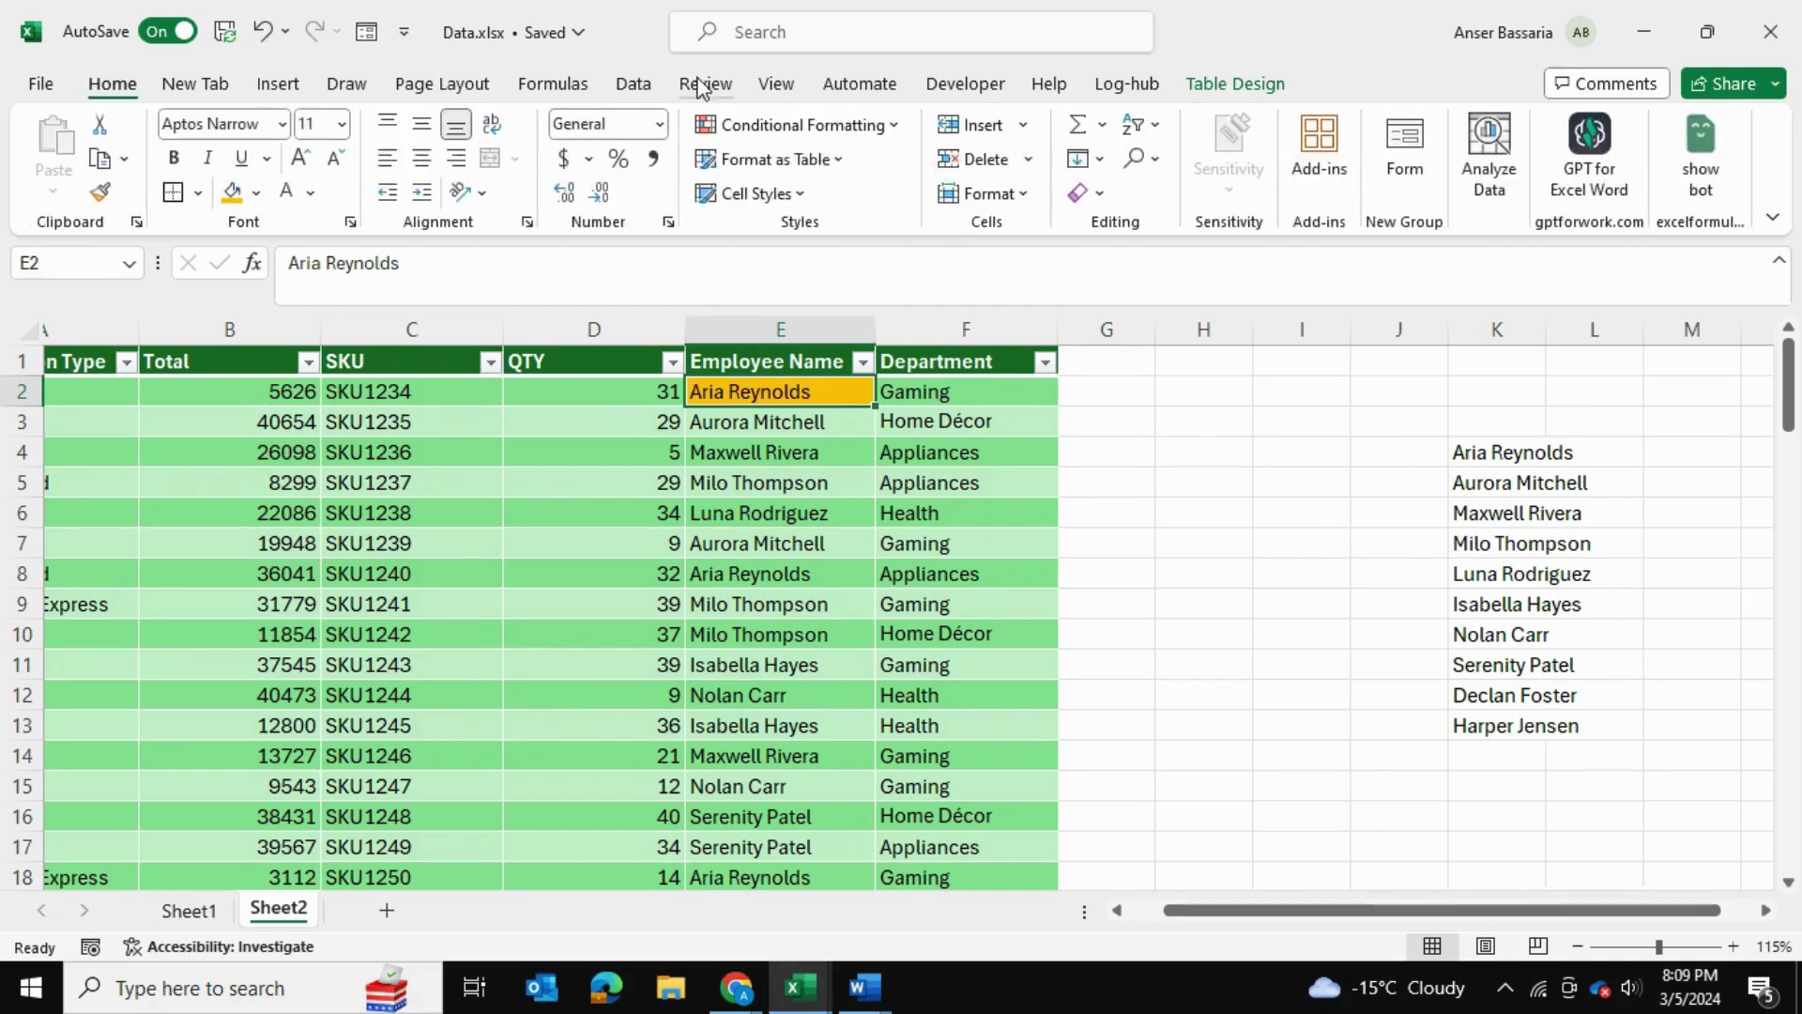
{"action": "left_click", "coordinate": [633, 85]}
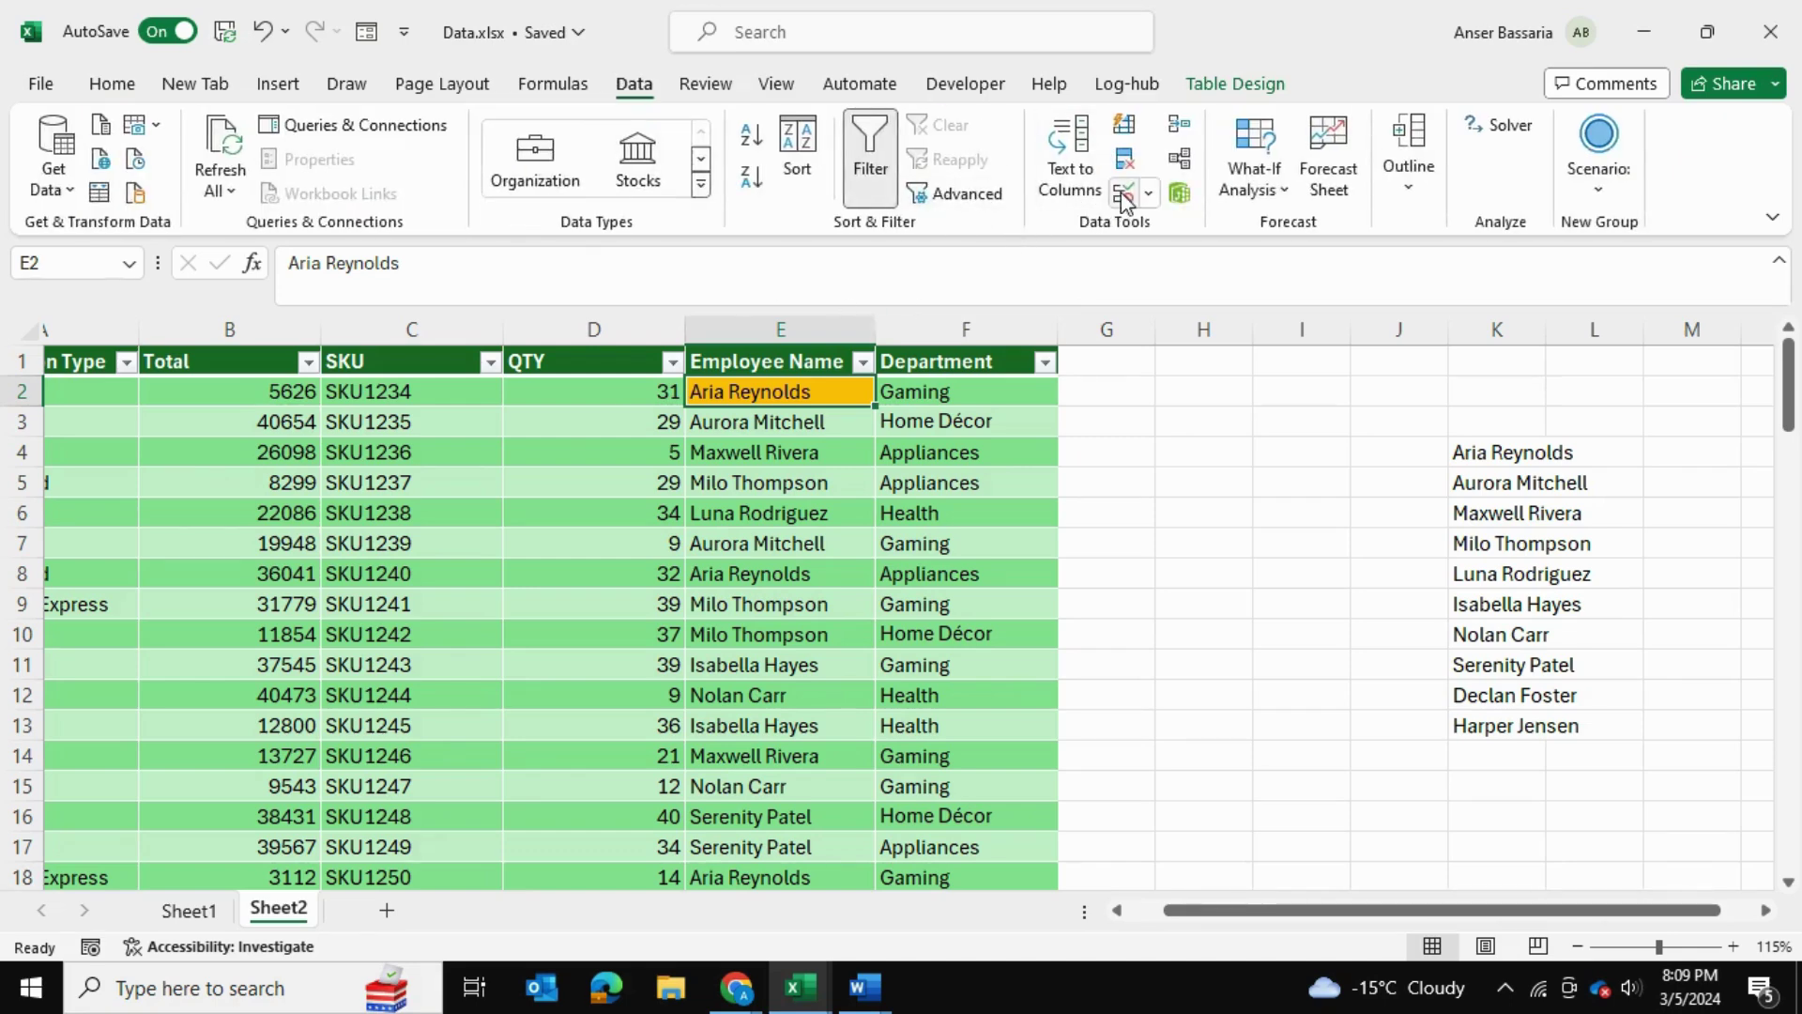
{"action": "left_click", "coordinate": [1124, 192]}
{"action": "left_click", "coordinate": [271, 263]}
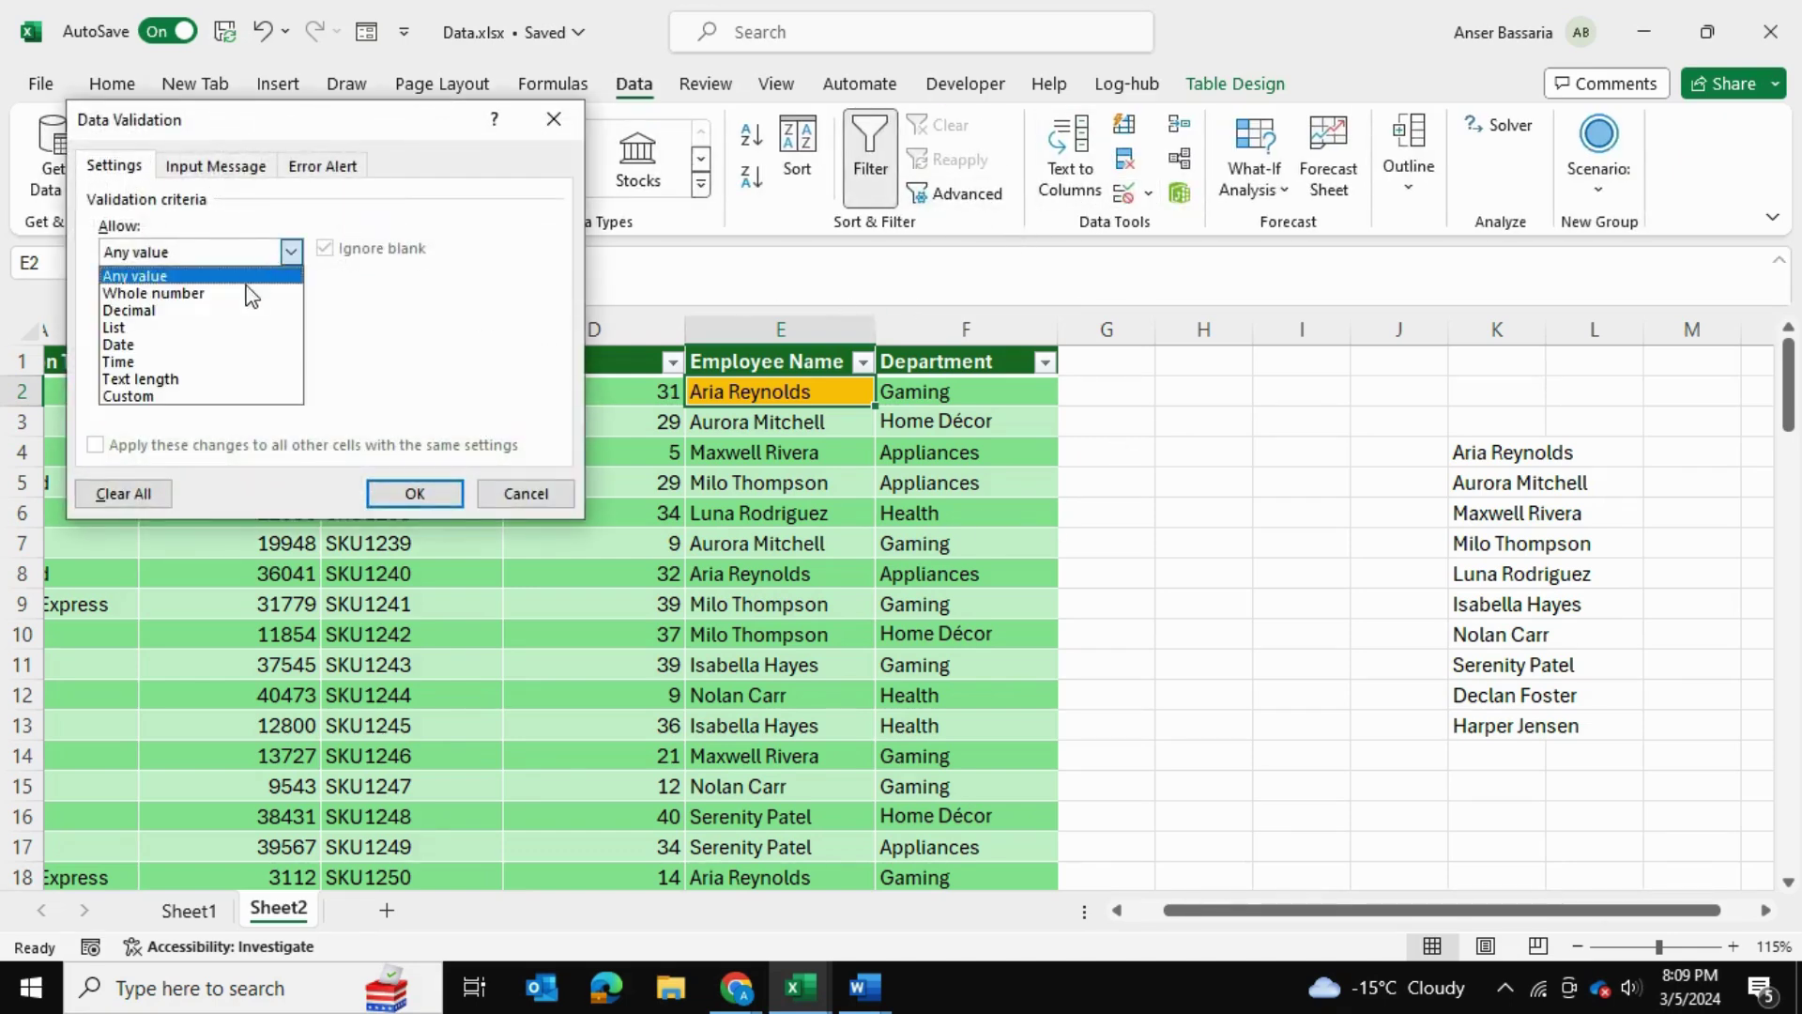
{"action": "left_click", "coordinate": [222, 327]}
{"action": "left_click", "coordinate": [202, 360]}
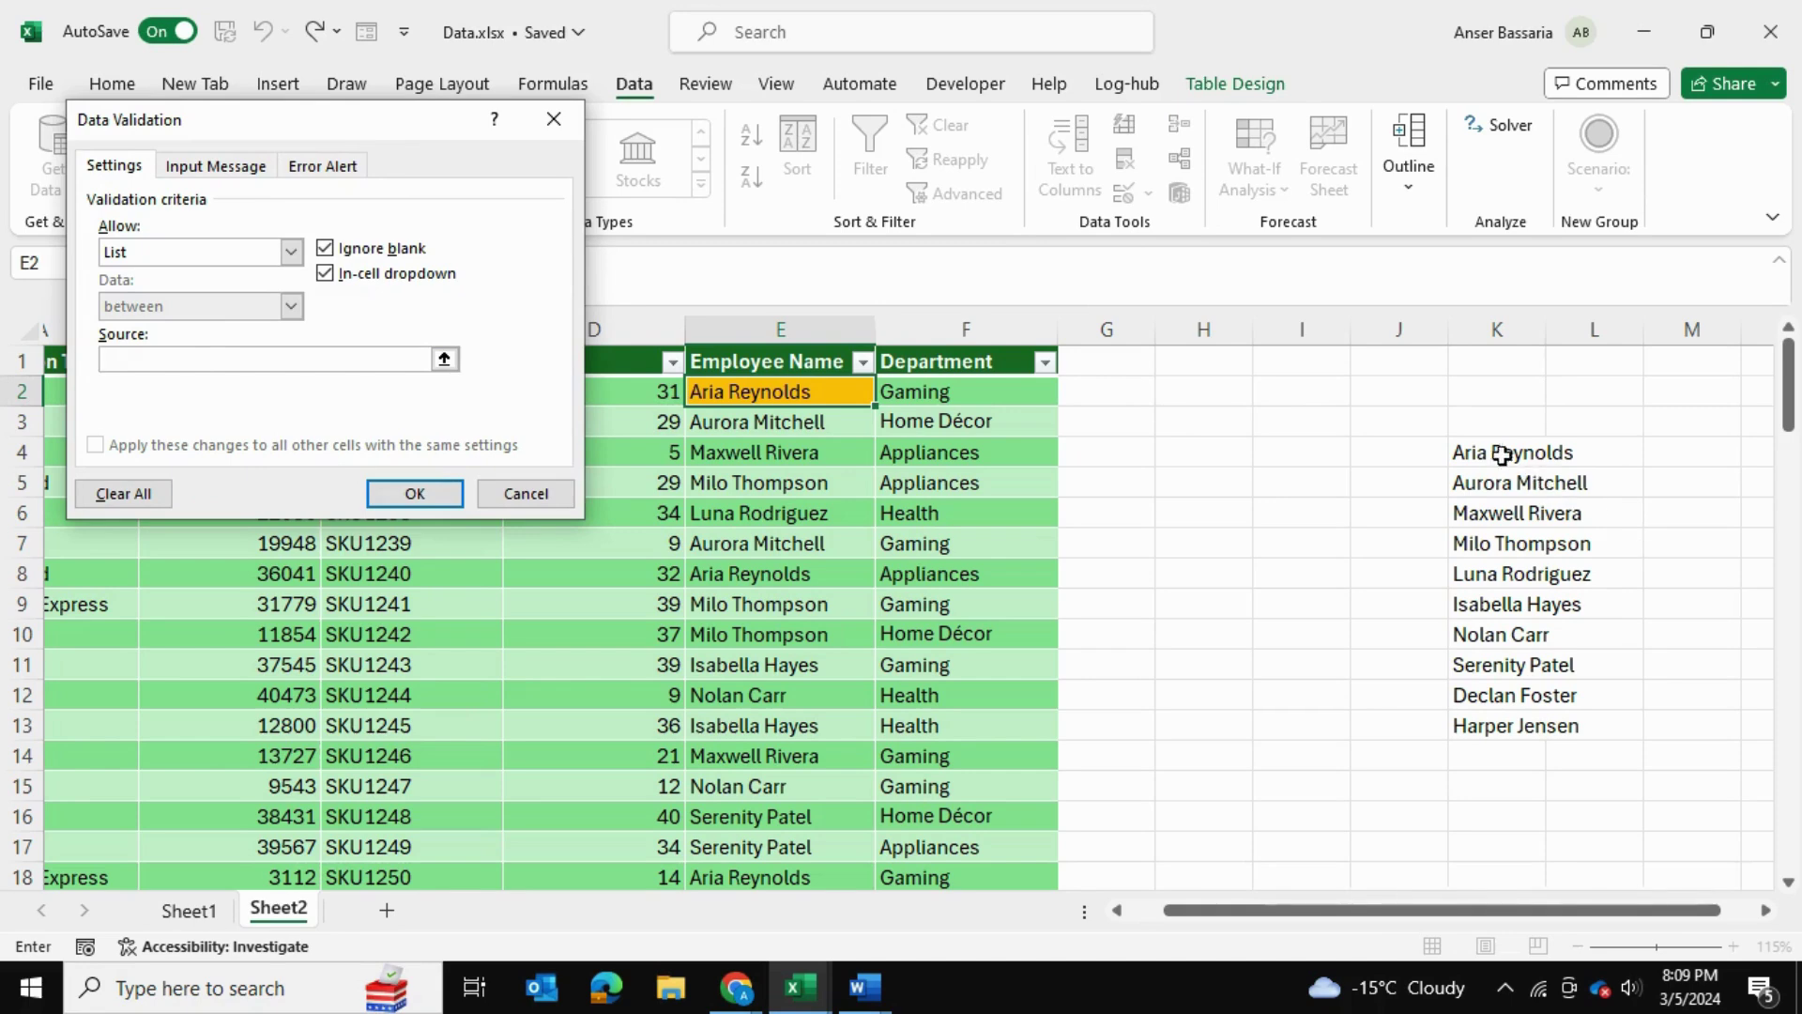
{"action": "left_click_drag", "start_coordinate": [1498, 451], "coordinate": [1487, 712]}
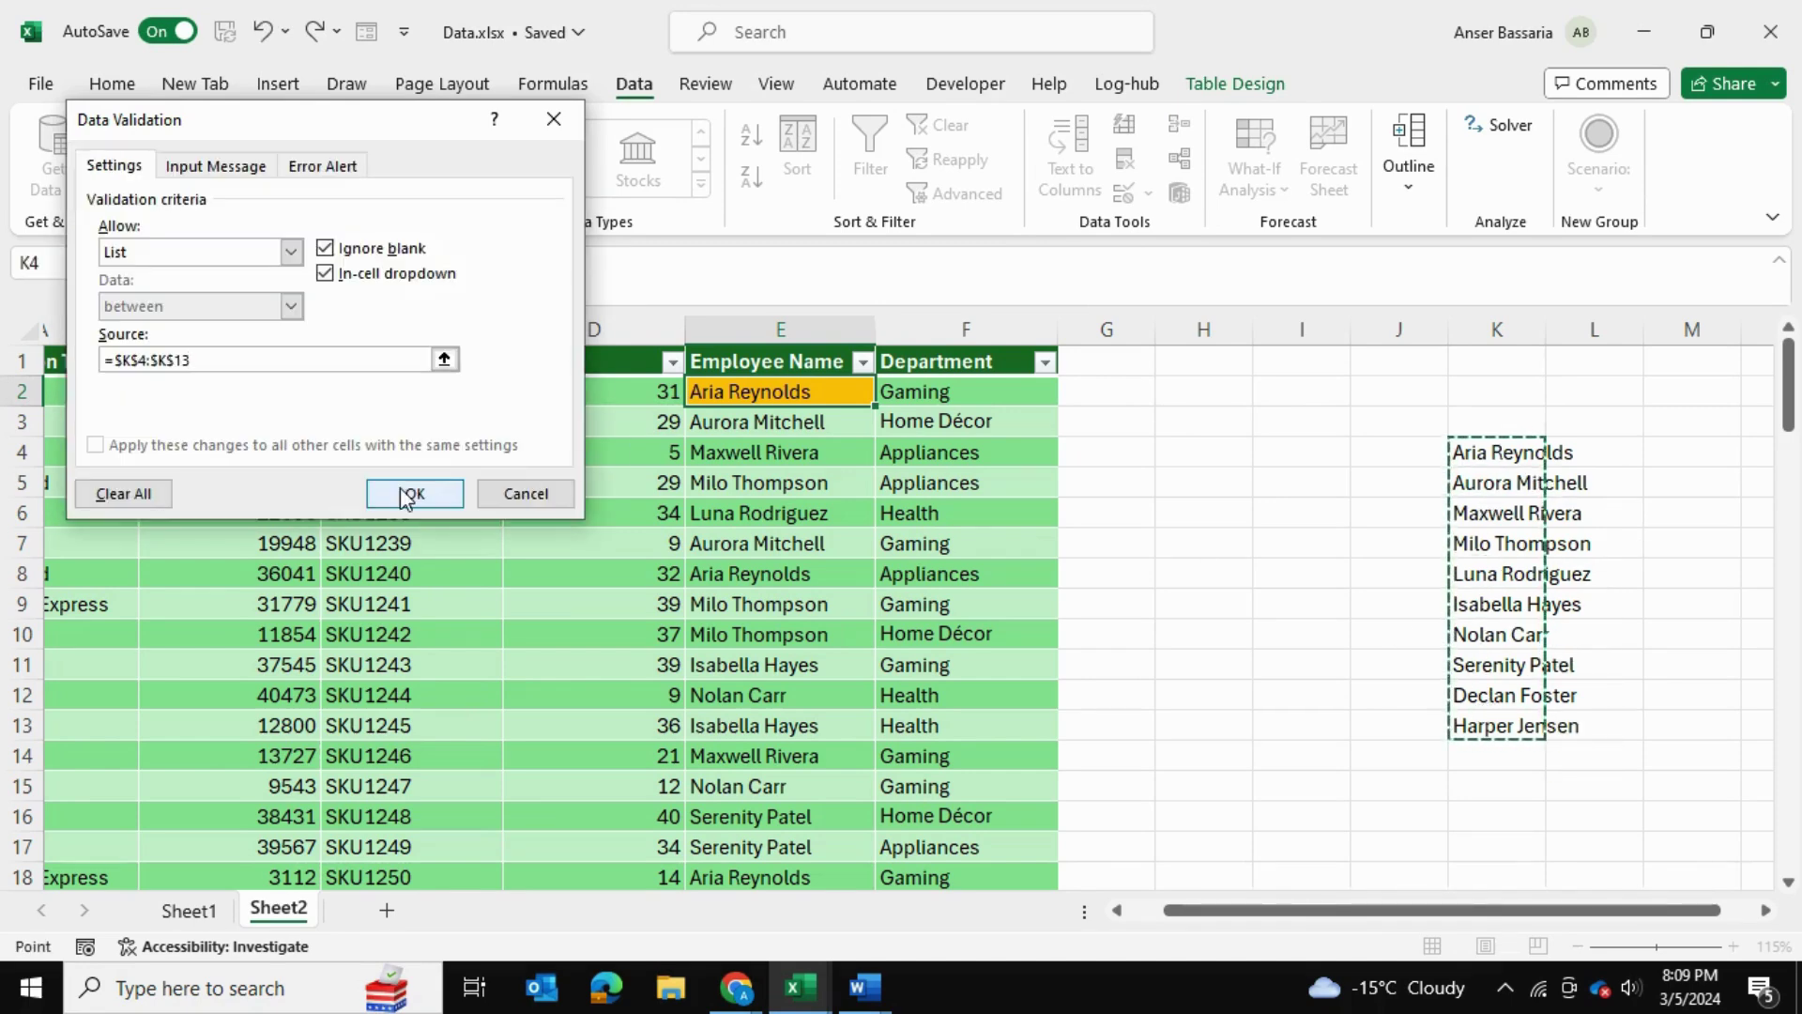
{"action": "left_click", "coordinate": [403, 489]}
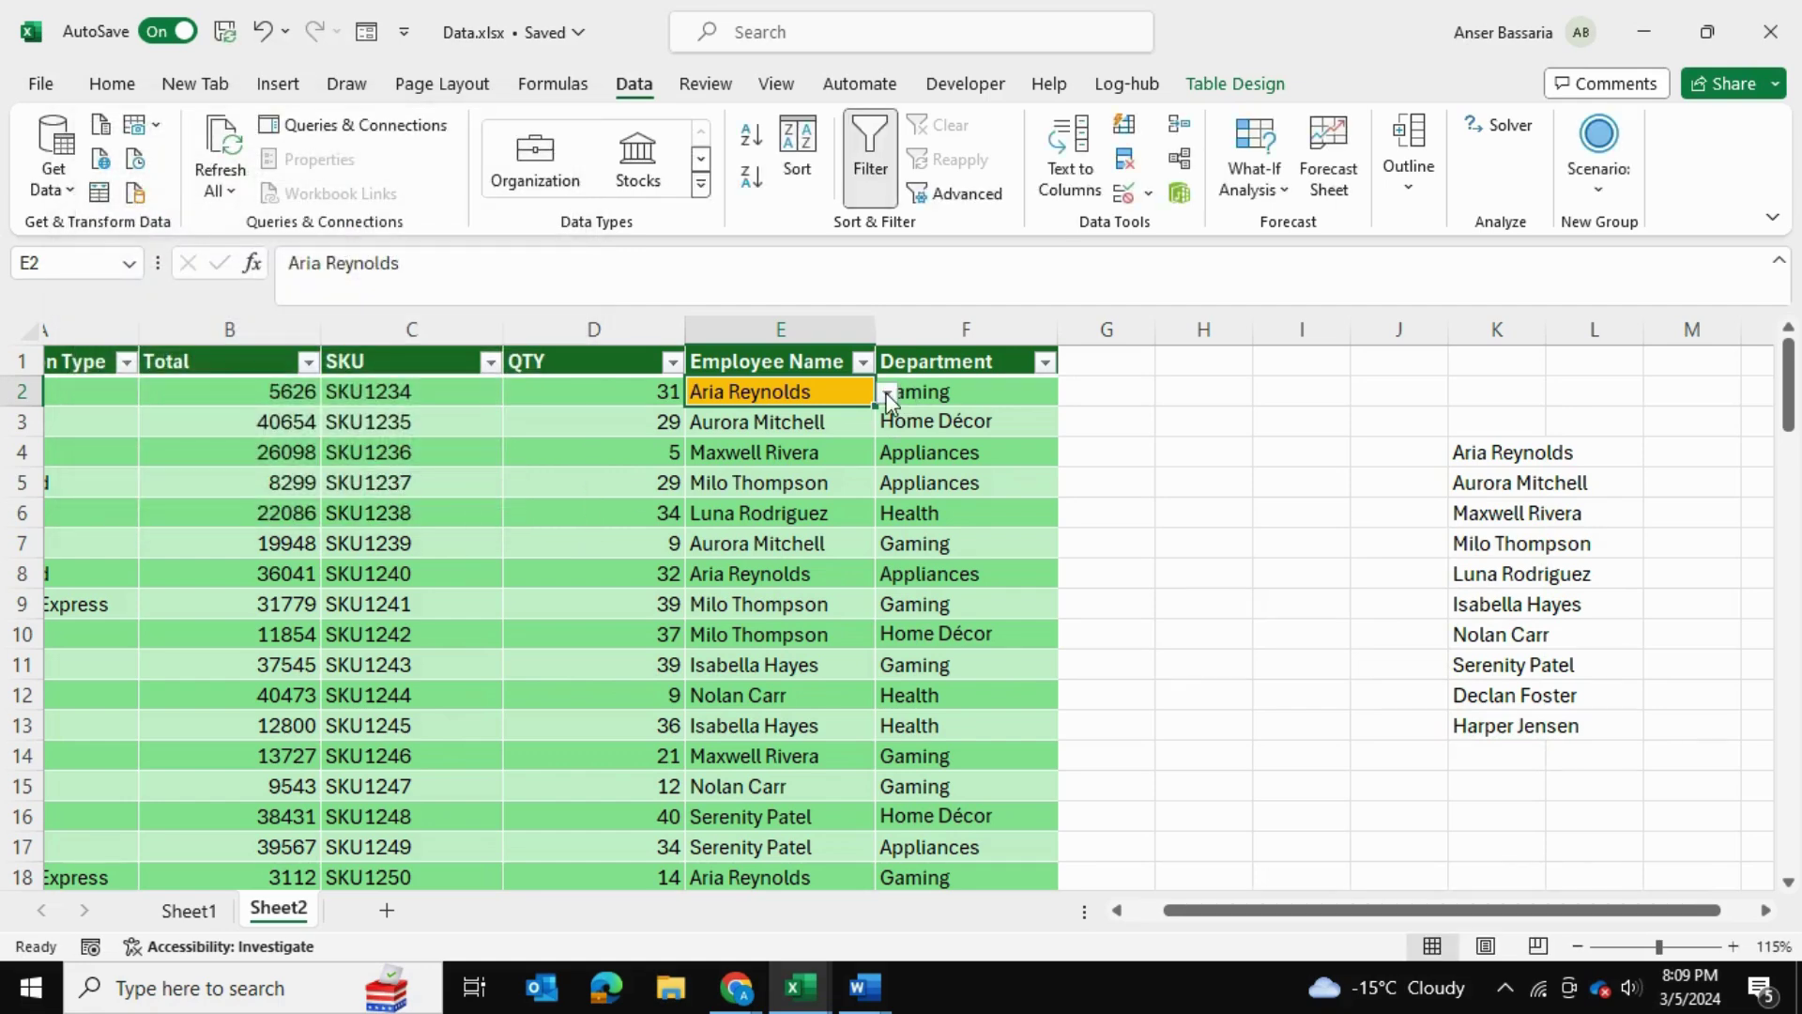
Check that E2's dropdown shows the ten names, leaving E2 unchanged
{"action": "left_click", "coordinate": [888, 393]}
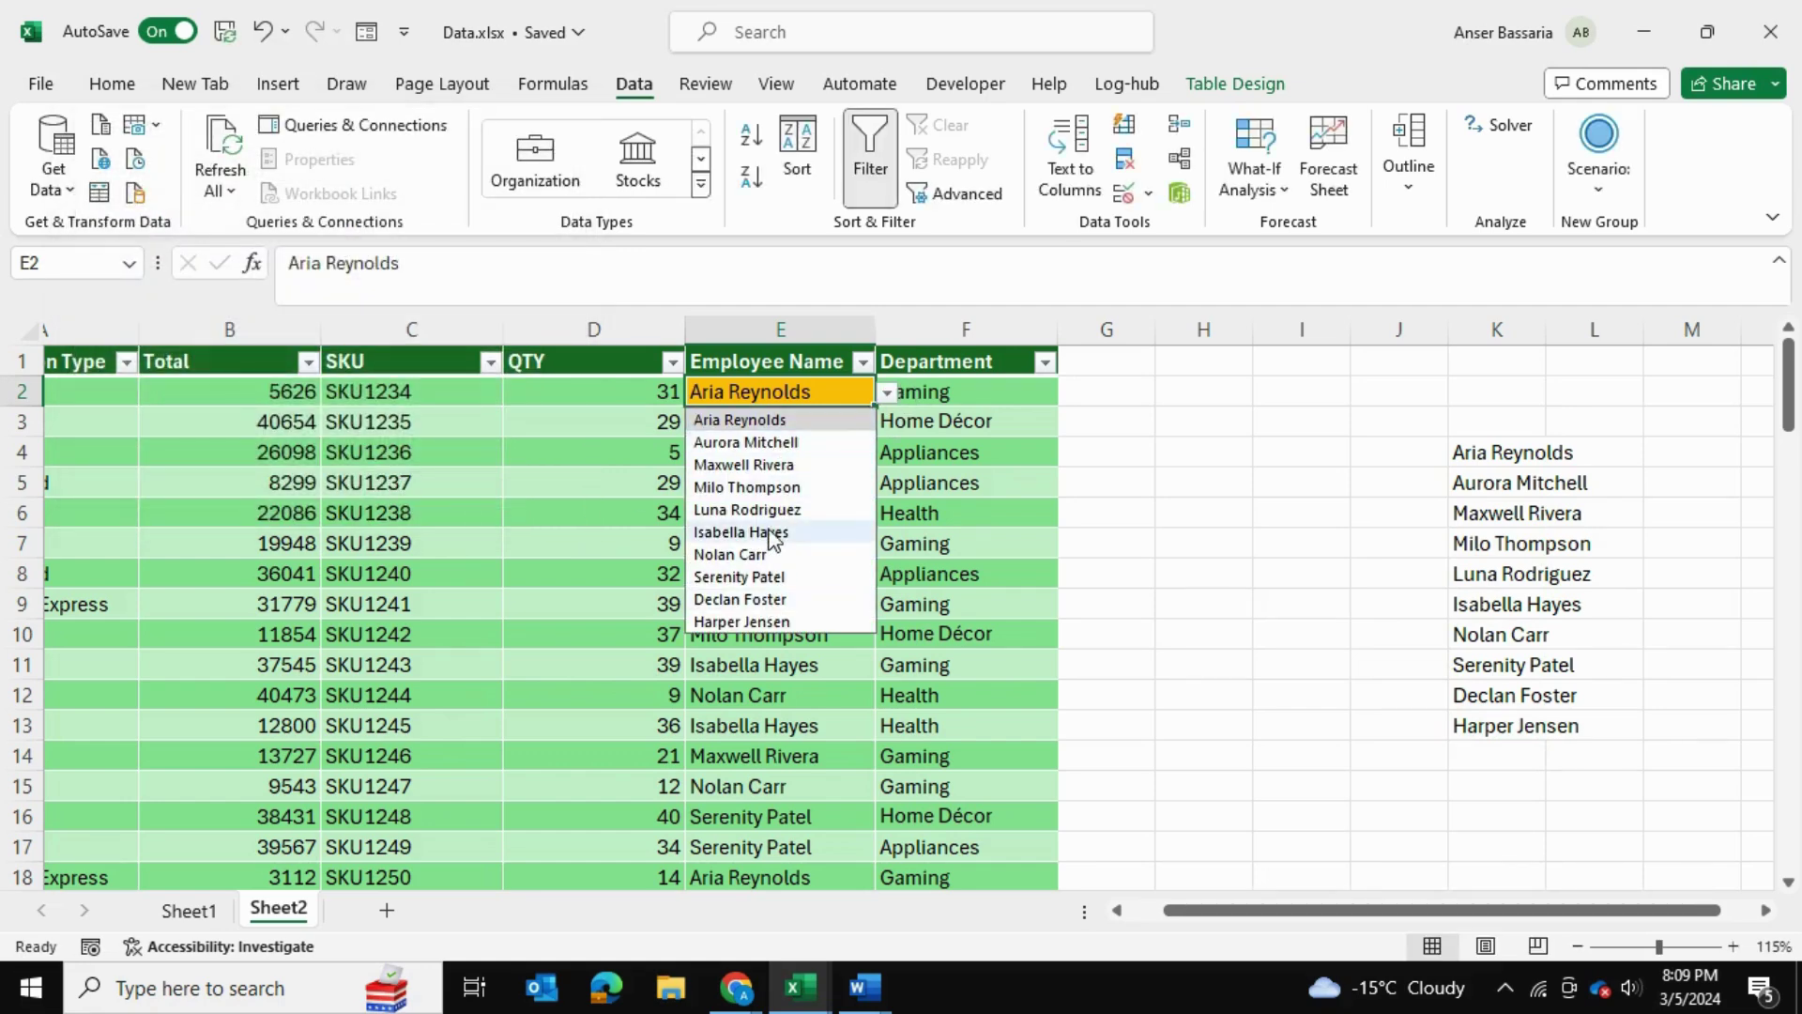
{"action": "left_click", "coordinate": [1408, 756]}
{"action": "left_click", "coordinate": [1502, 768]}
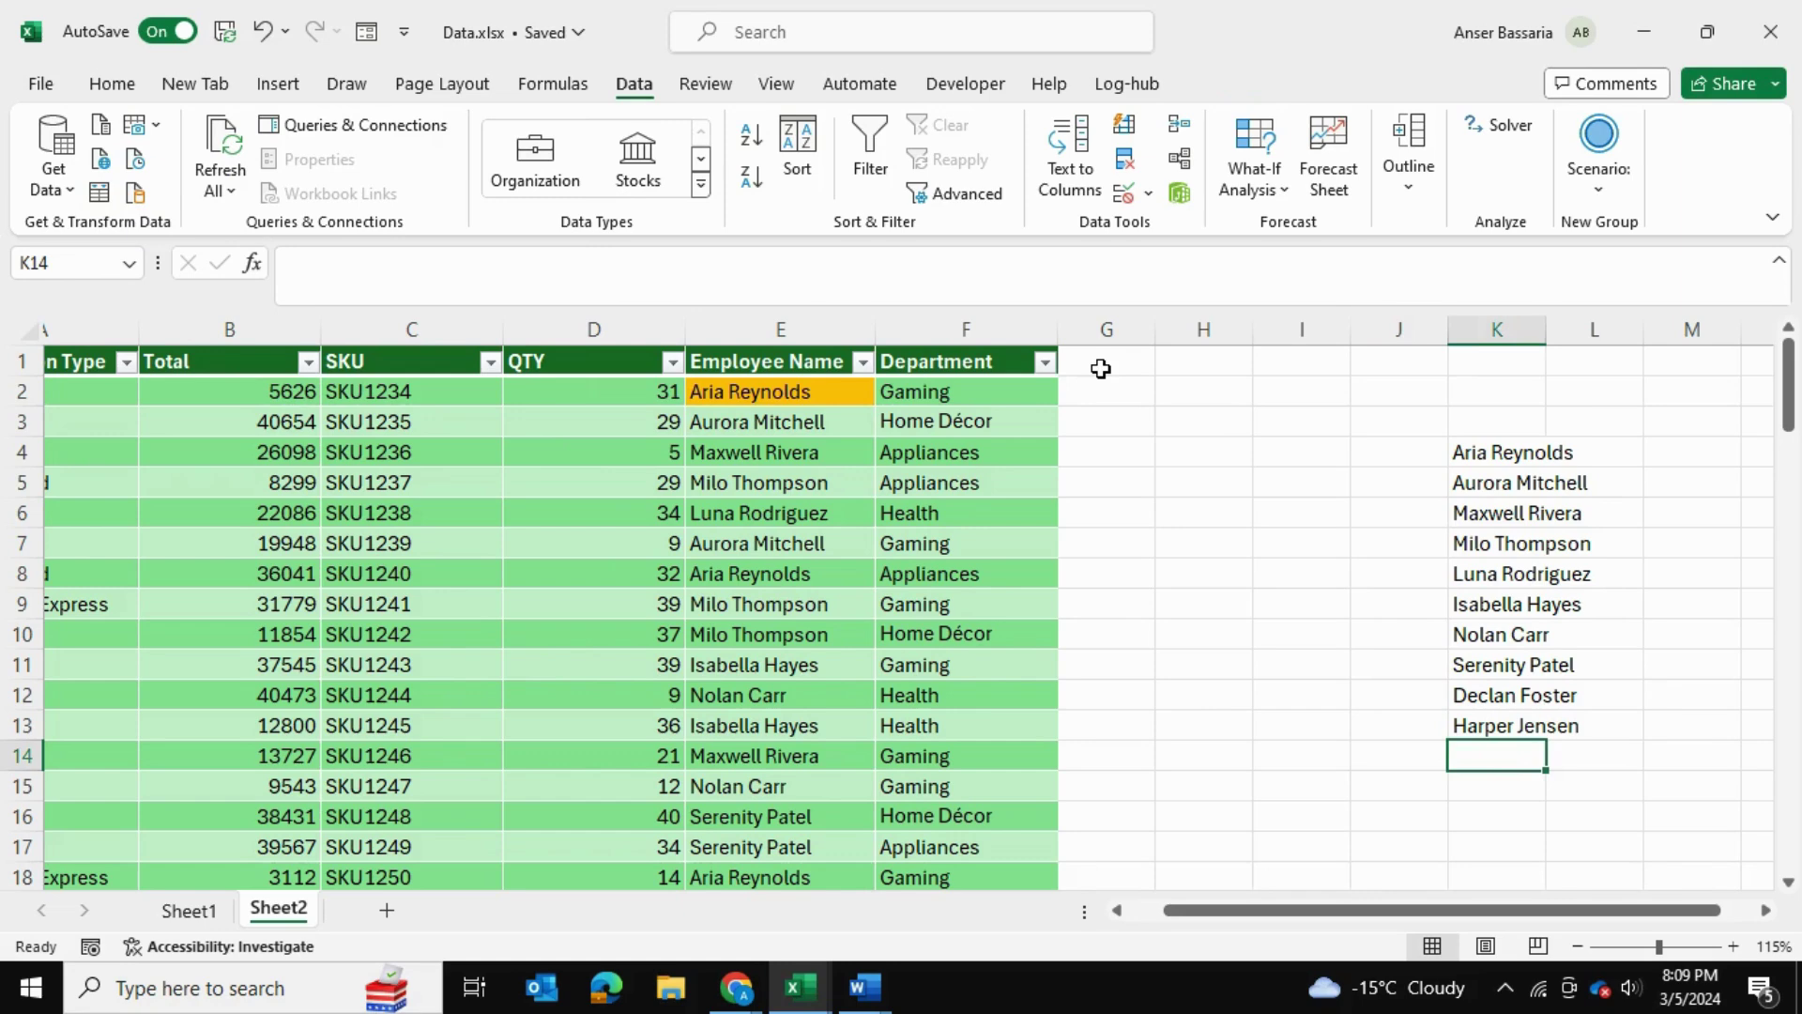
{"action": "type", "text": "Ma"}
Enter Max in K14, directly below the employee names
{"action": "key", "text": "Return"}
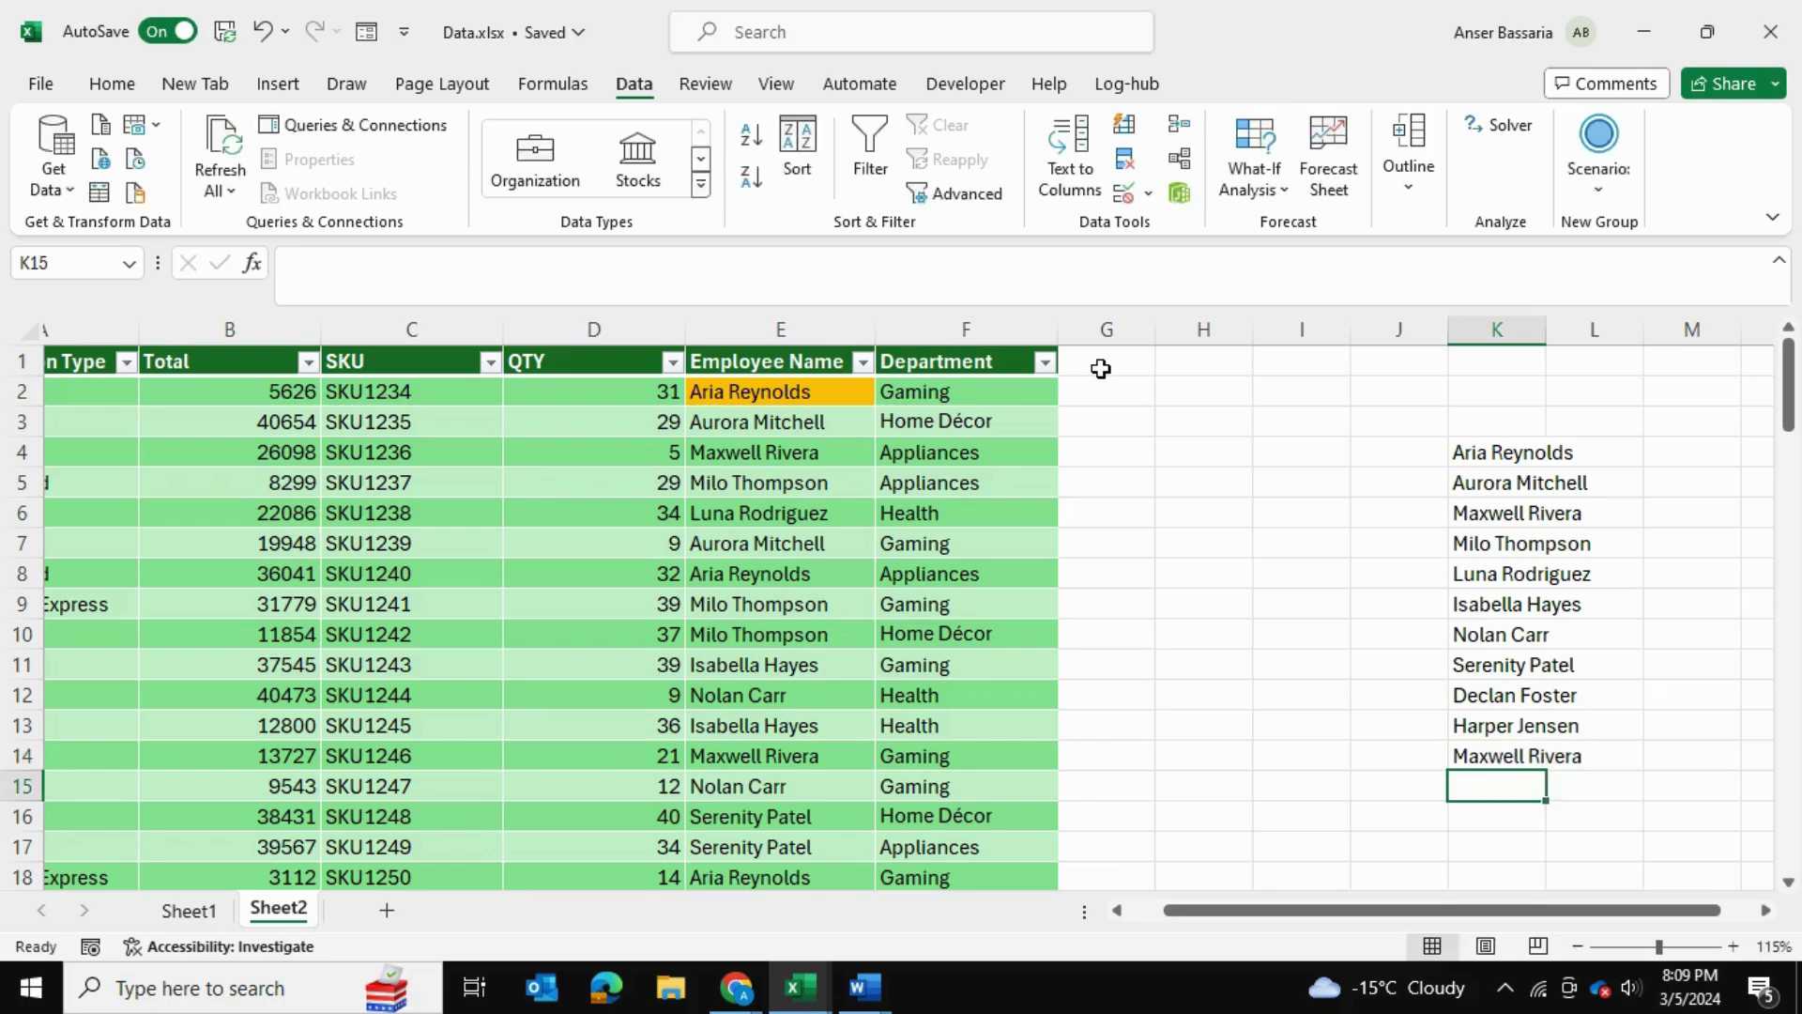
{"action": "key", "text": "Up"}
{"action": "type", "text": "Max"}
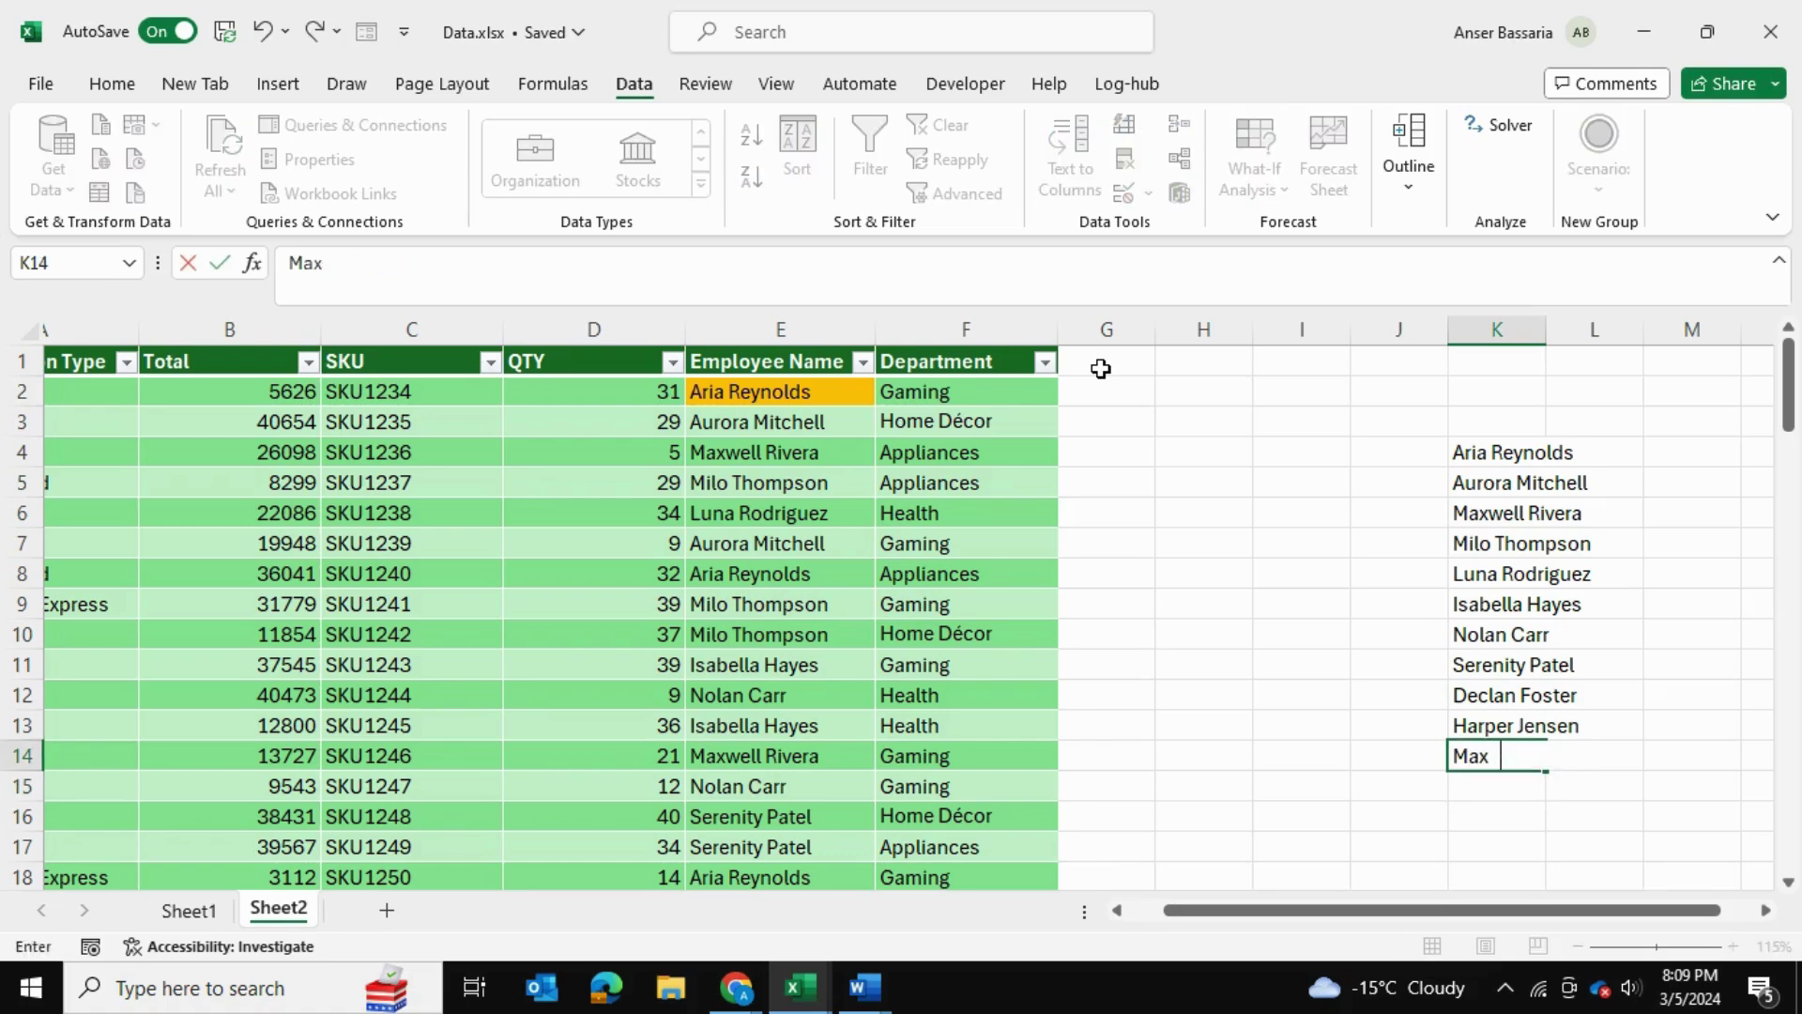
{"action": "key", "text": "Return"}
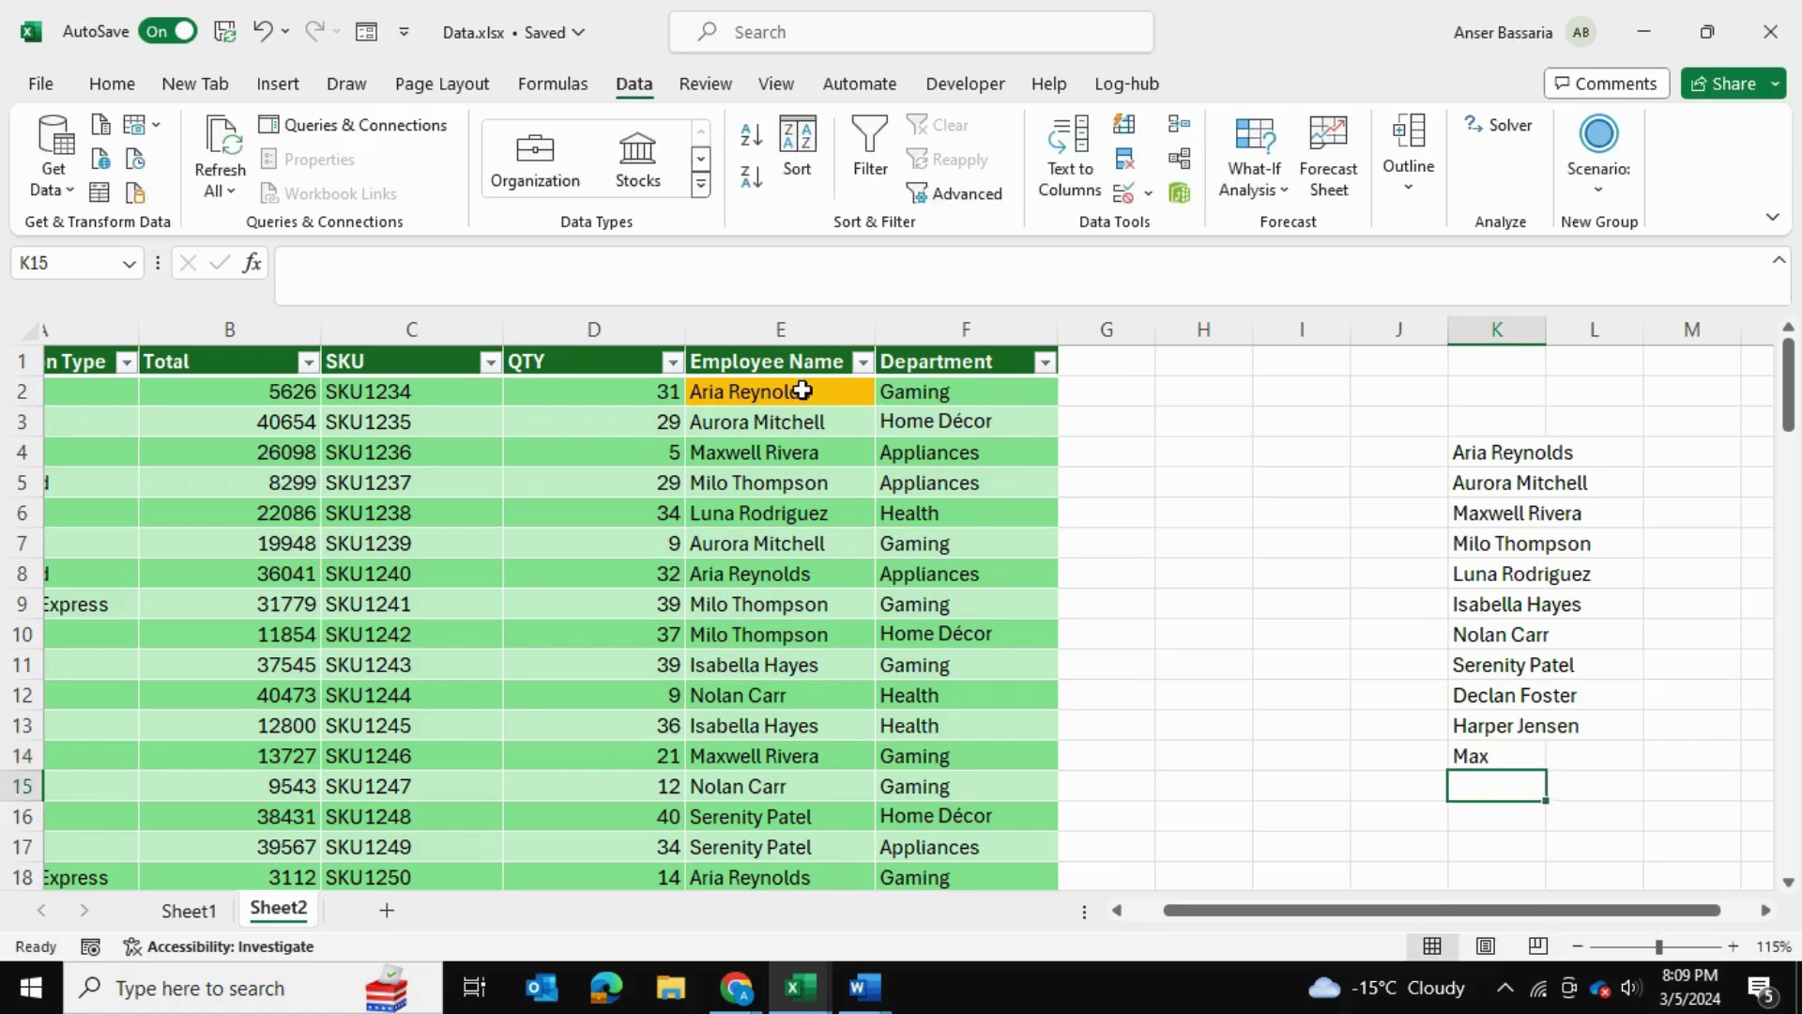
Confirm E2's dropdown still lists only the original ten names, then reselect K14
{"action": "left_click", "coordinate": [802, 389]}
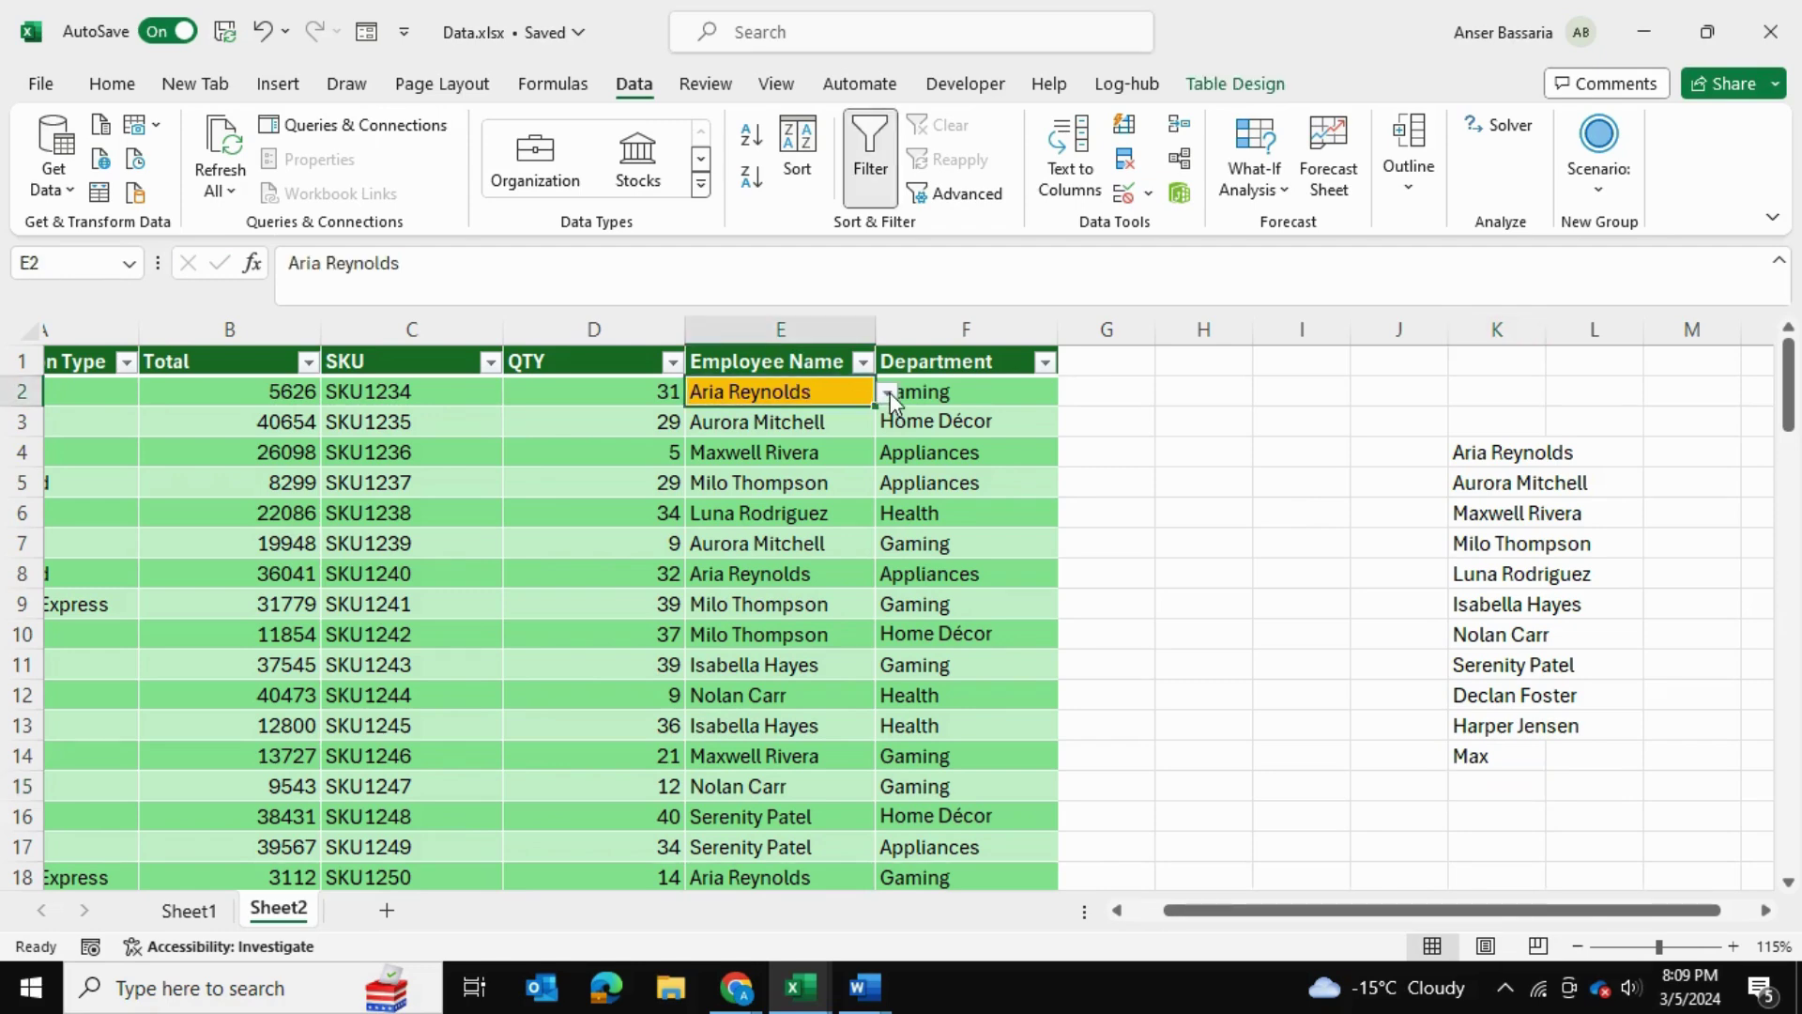
{"action": "left_click", "coordinate": [891, 394]}
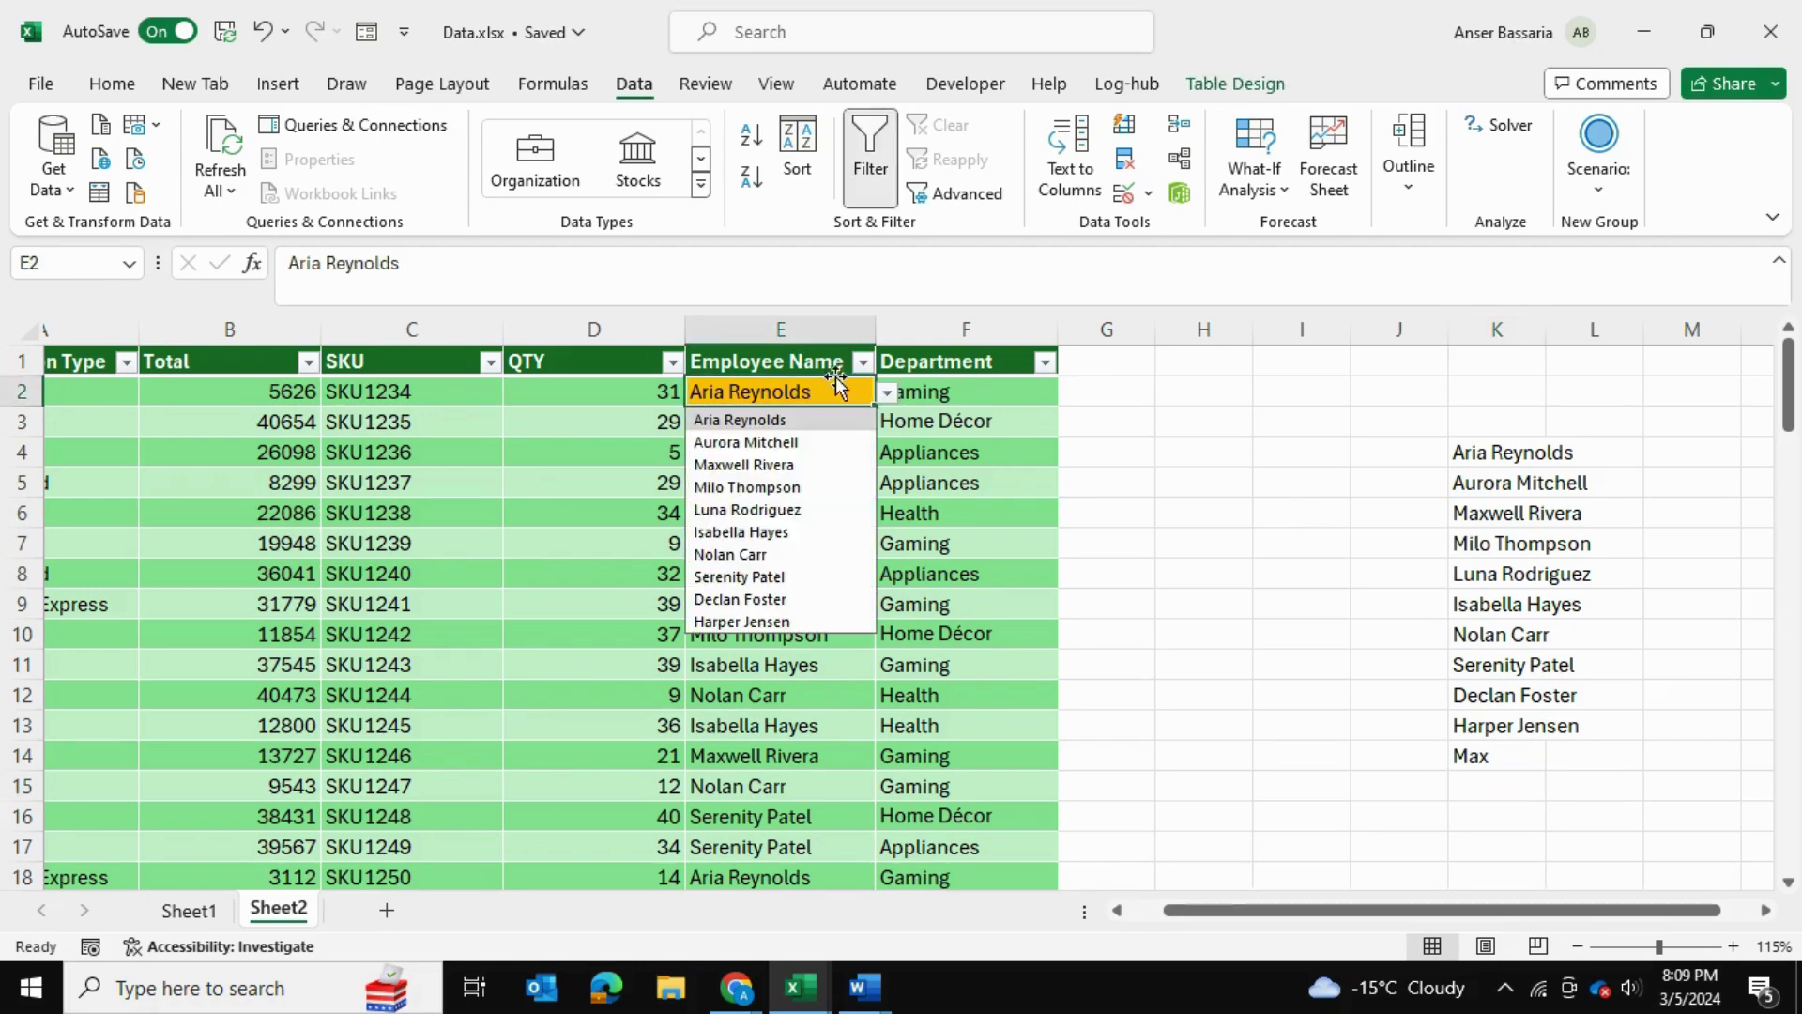
{"action": "left_click", "coordinate": [1181, 506]}
{"action": "left_click", "coordinate": [1388, 704]}
{"action": "left_click", "coordinate": [1450, 748]}
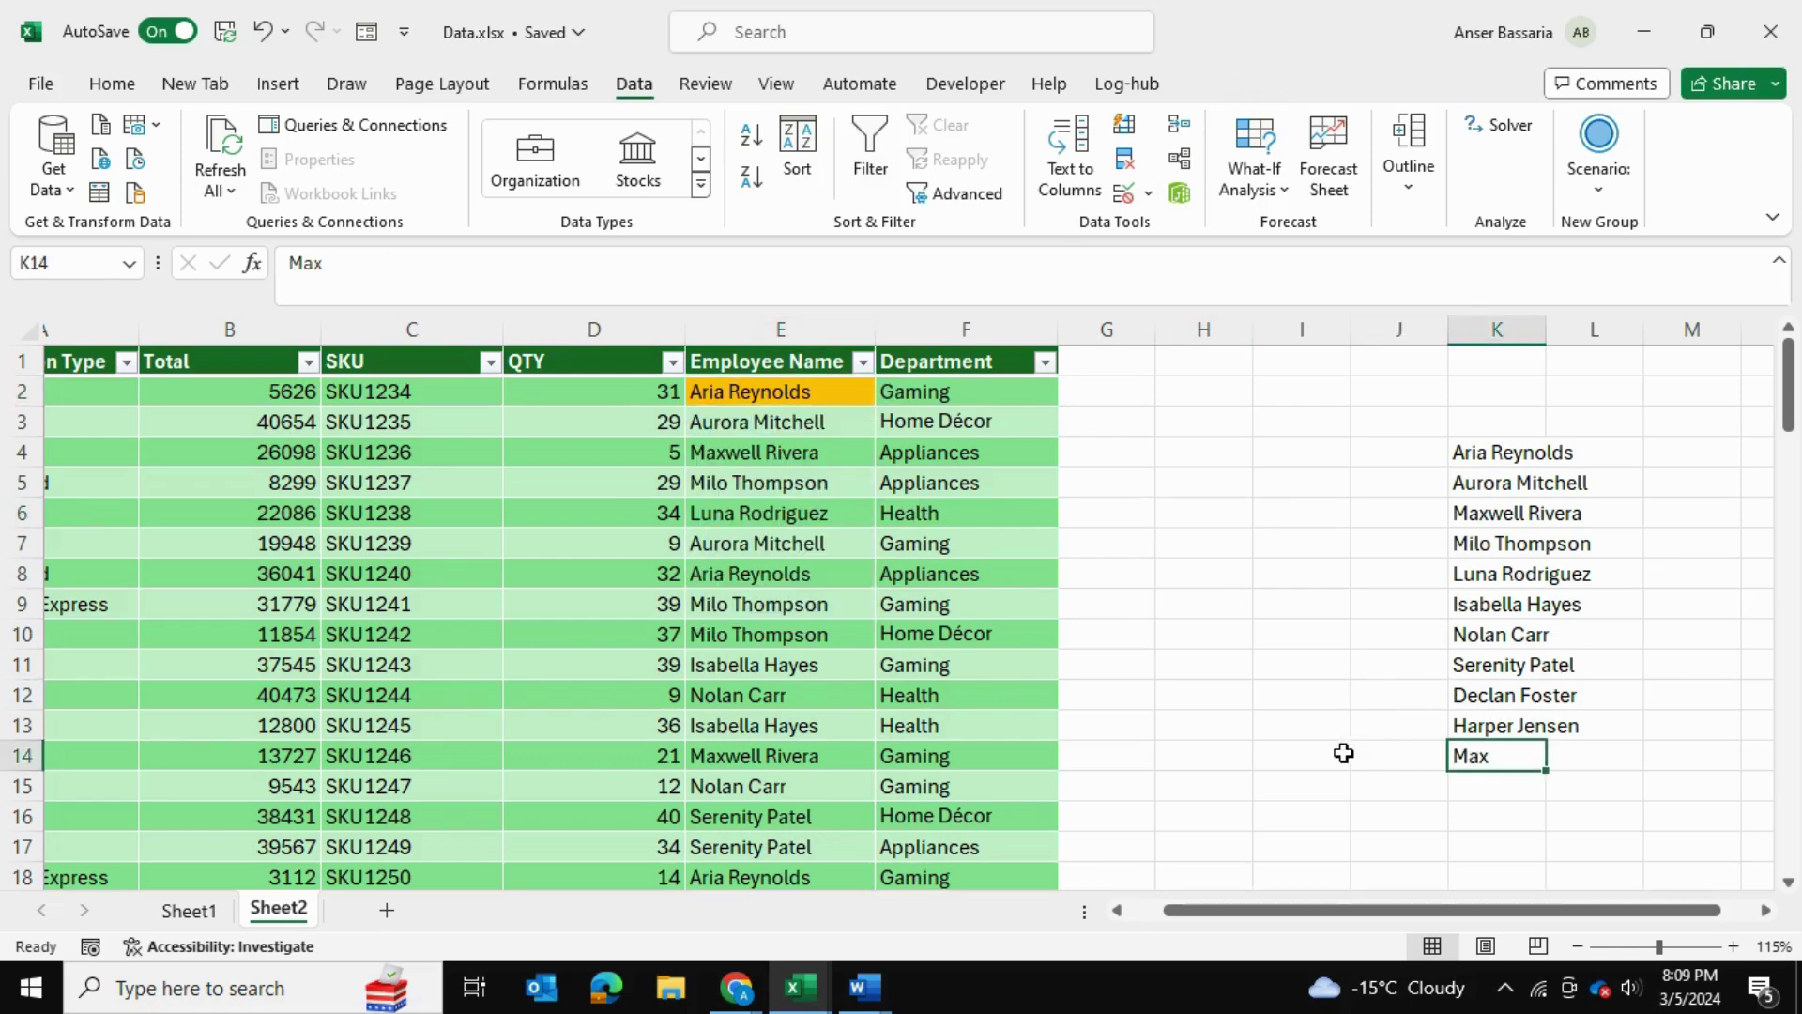
Clear K14, add header 'Employee' in K3, and convert K3:K13 into a table with headers
{"action": "key", "text": "Escape"}
{"action": "left_click", "coordinate": [1478, 422]}
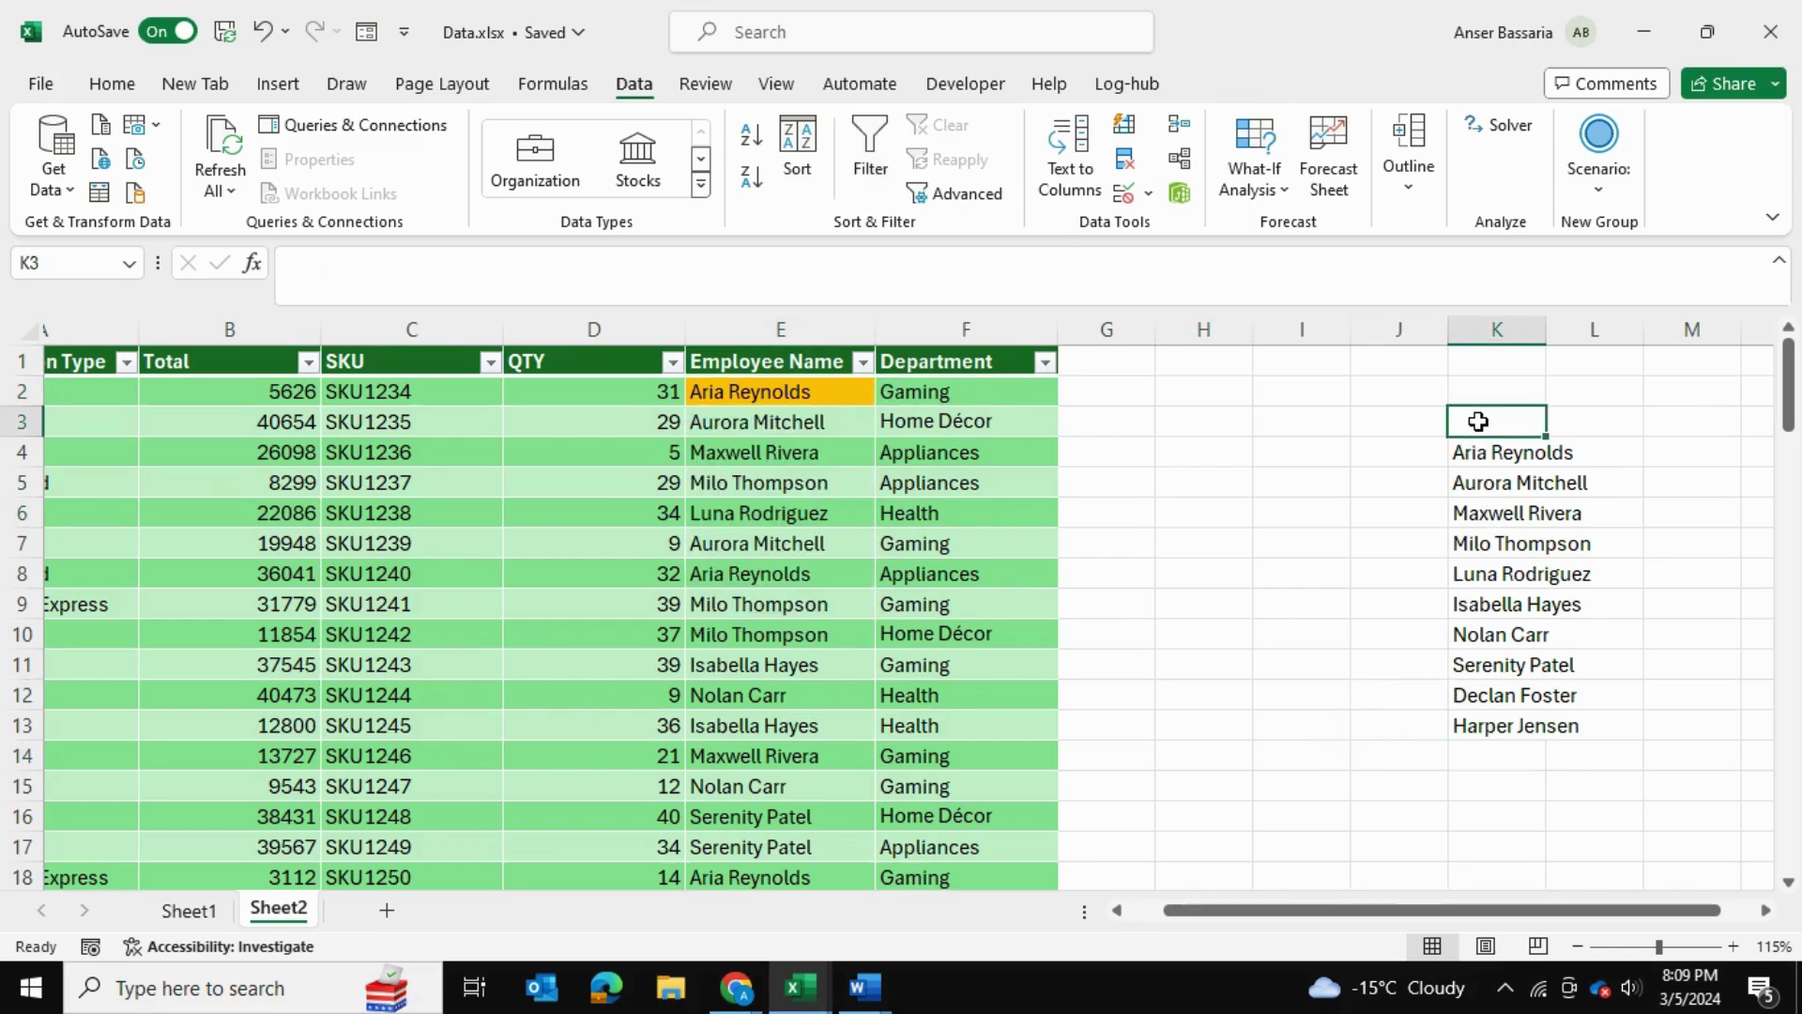
{"action": "type", "text": "Employee"}
{"action": "key", "text": "Return"}
{"action": "left_click", "coordinate": [1476, 422]}
{"action": "key", "text": "ctrl+t"}
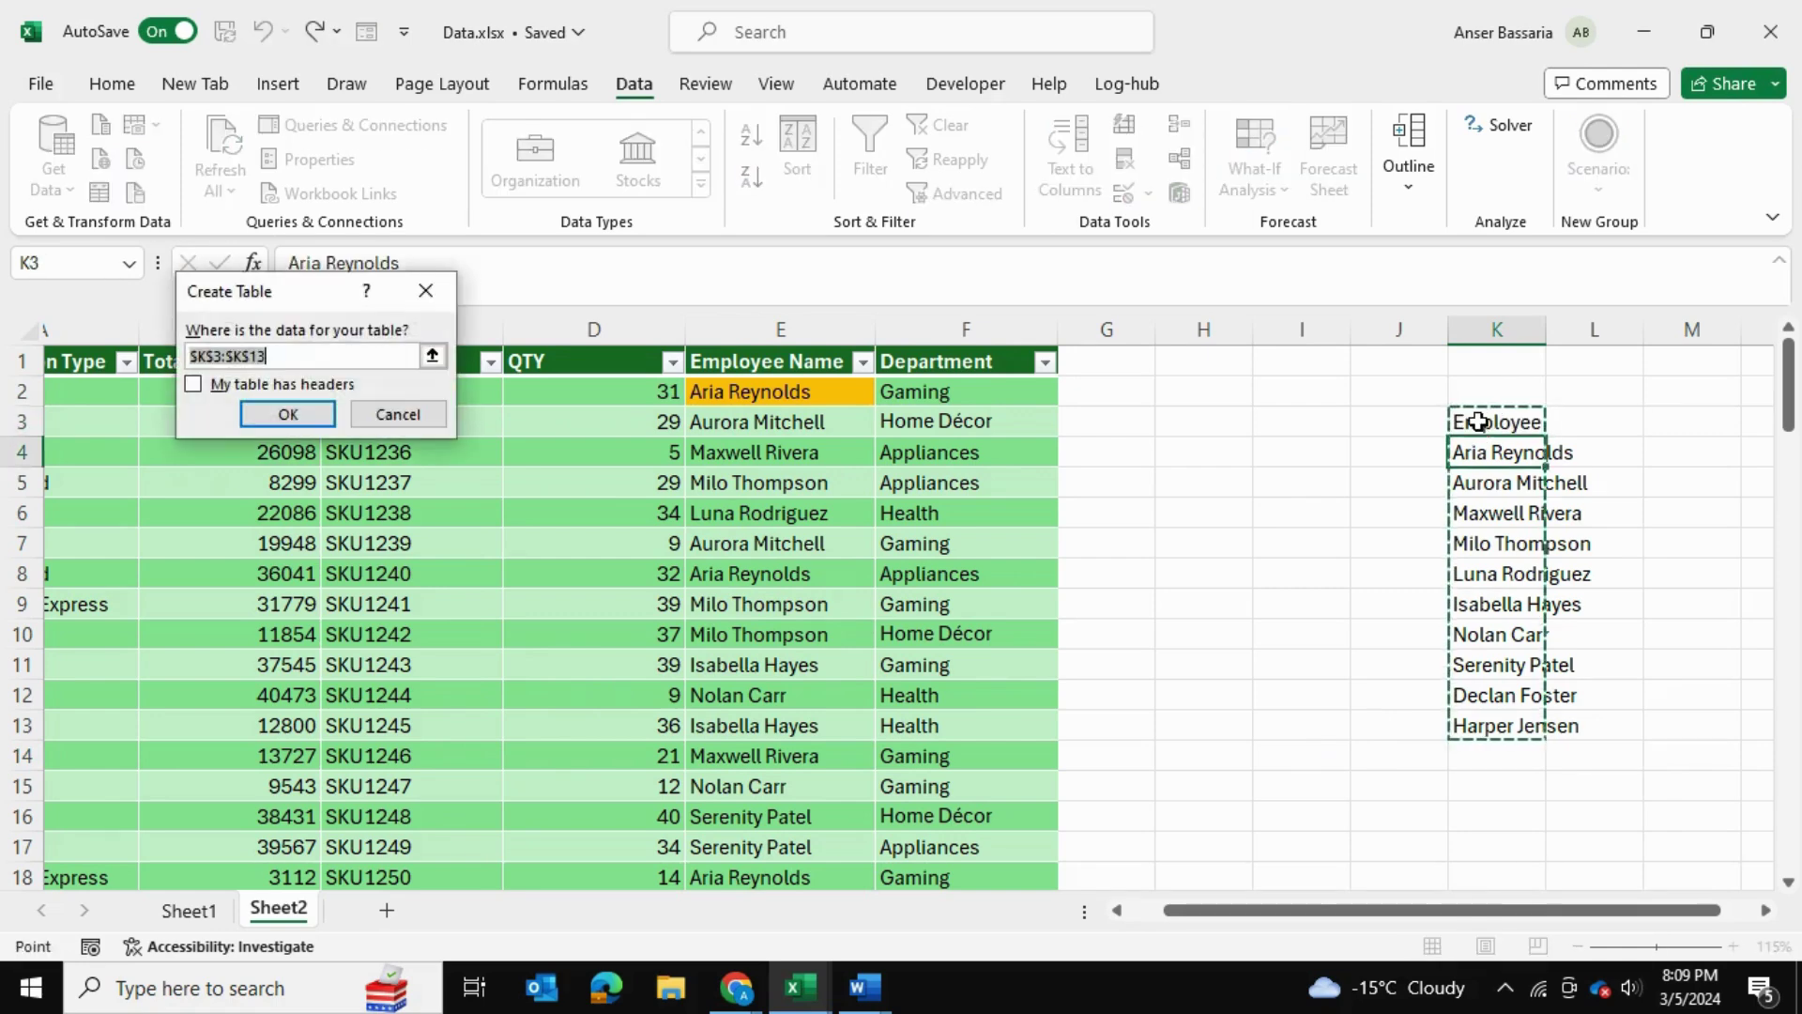
{"action": "left_click", "coordinate": [281, 383]}
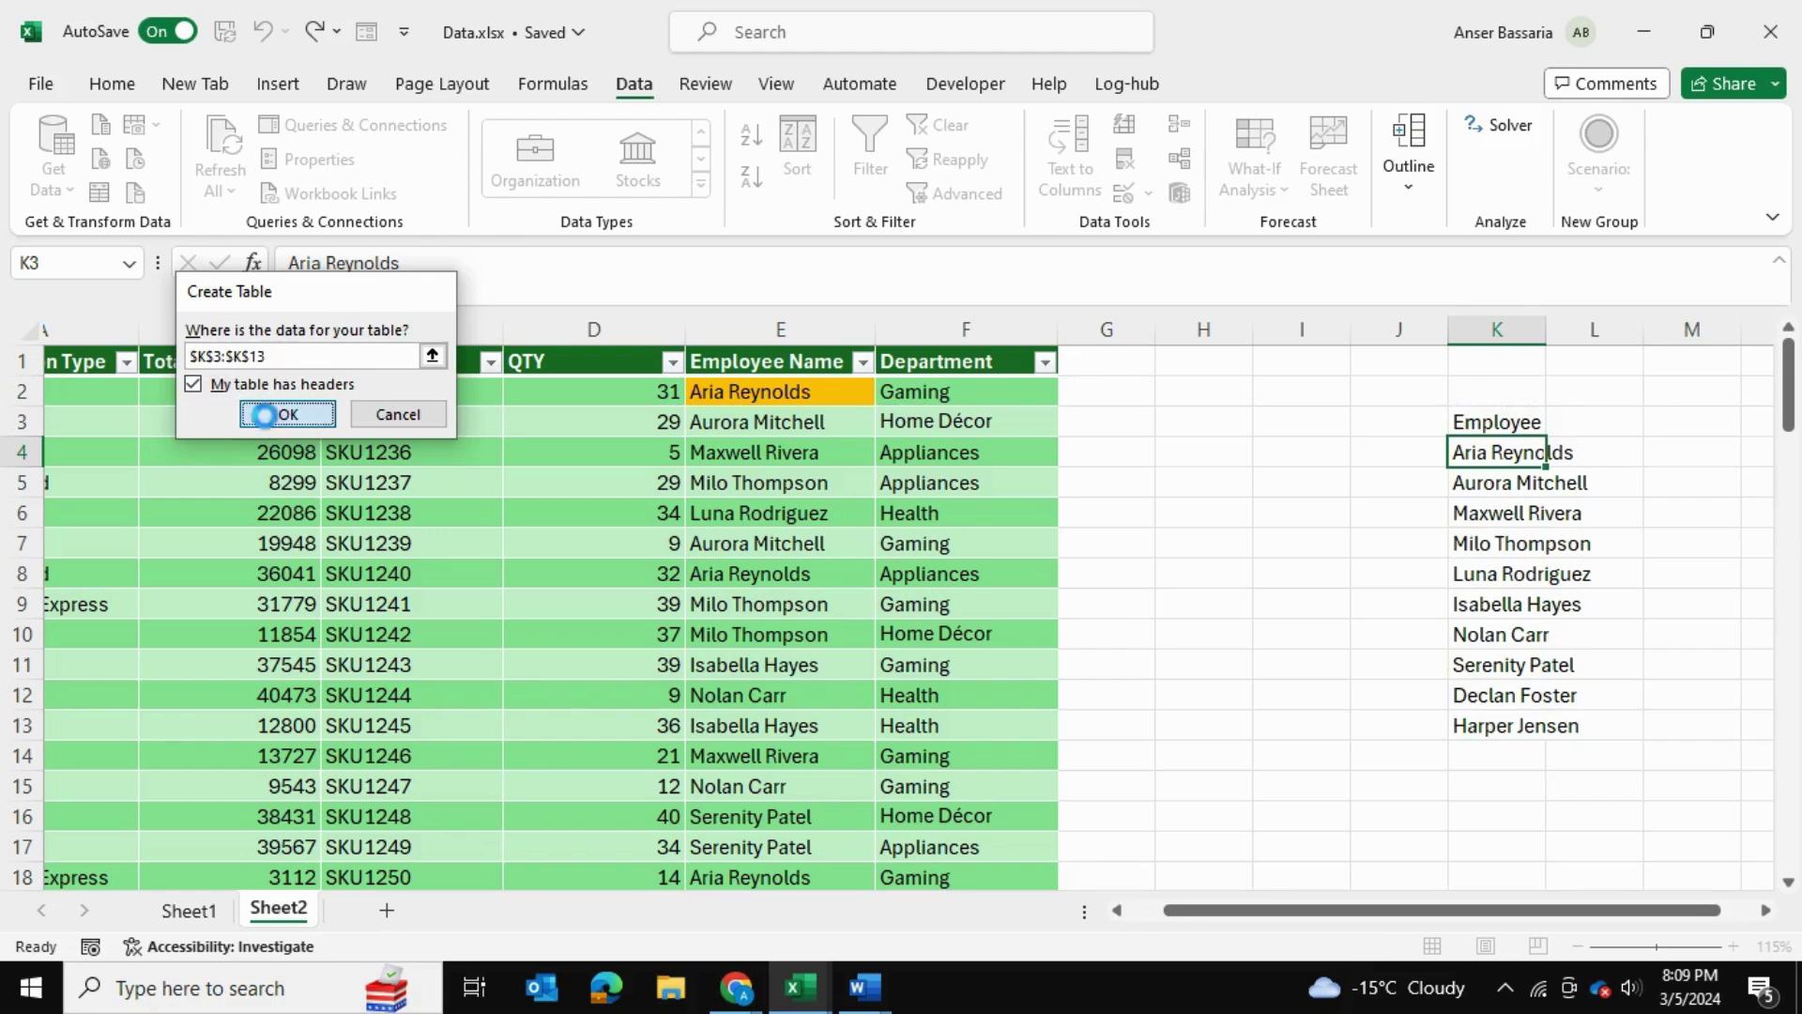
{"action": "left_click", "coordinate": [282, 415]}
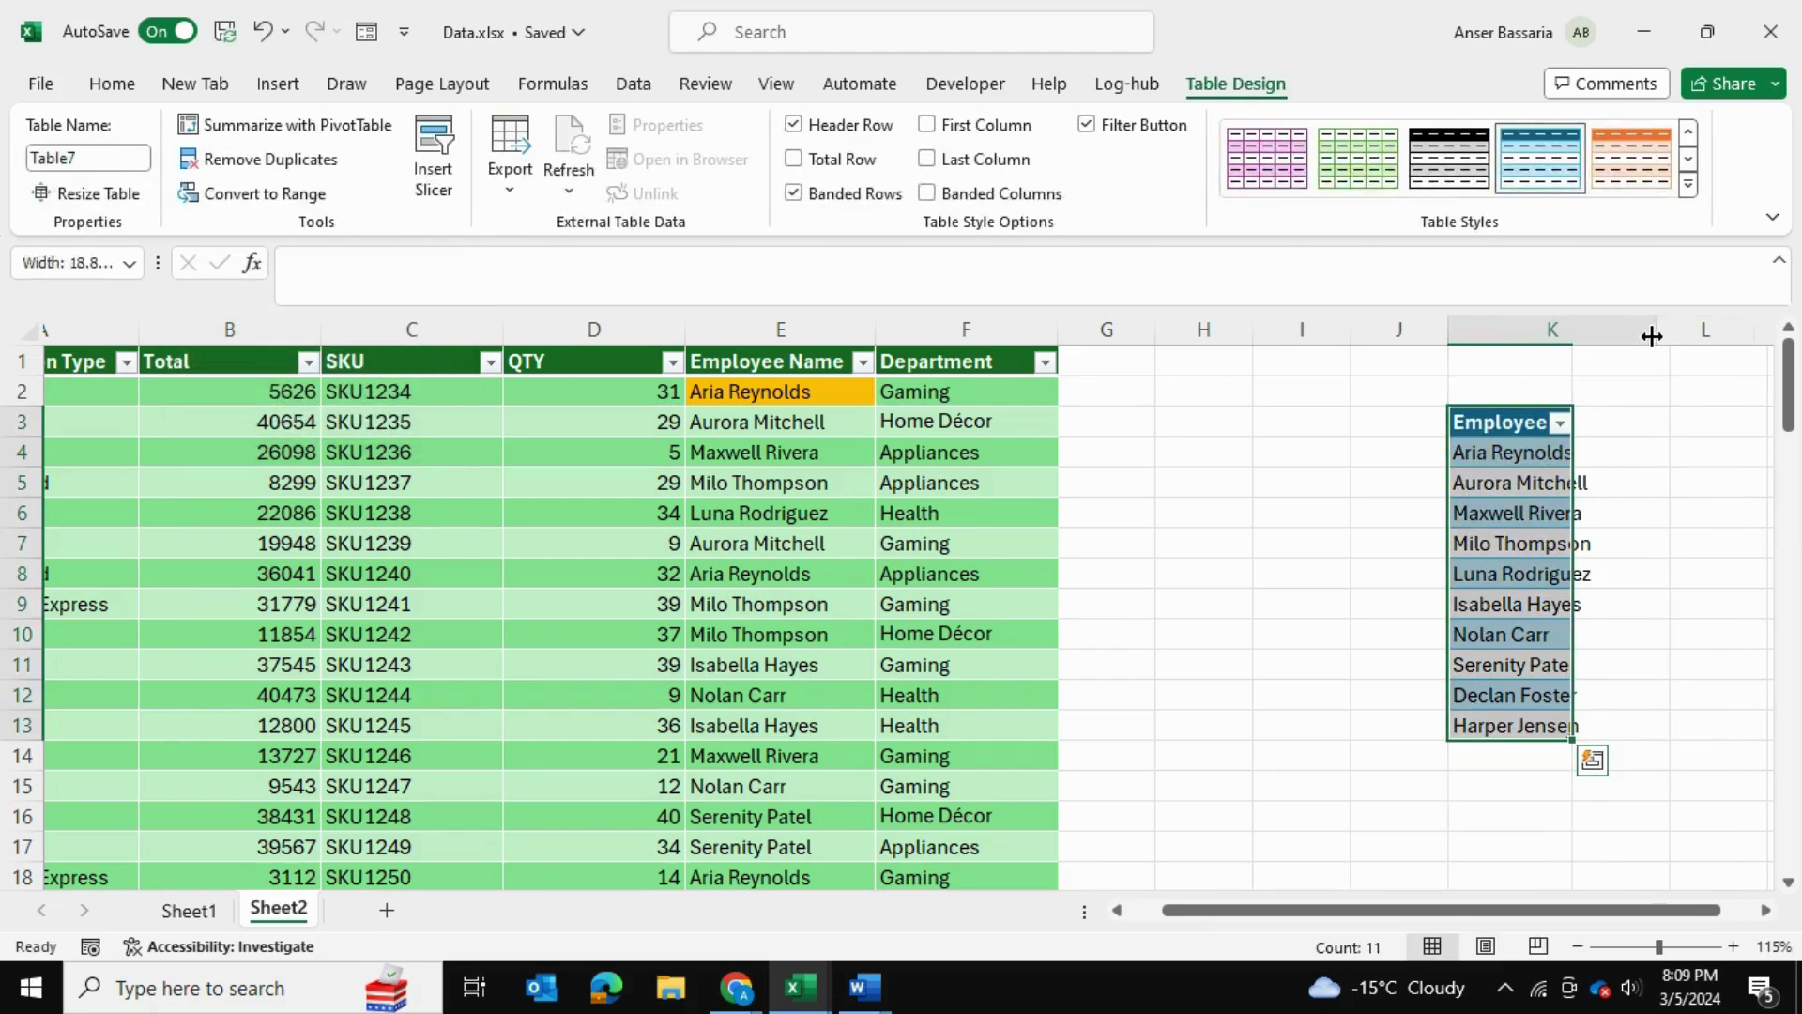
Widen column K to fit full names and glance at E2's dropdown
{"action": "left_click_drag", "start_coordinate": [1567, 330], "coordinate": [1656, 331]}
{"action": "left_click", "coordinate": [810, 395]}
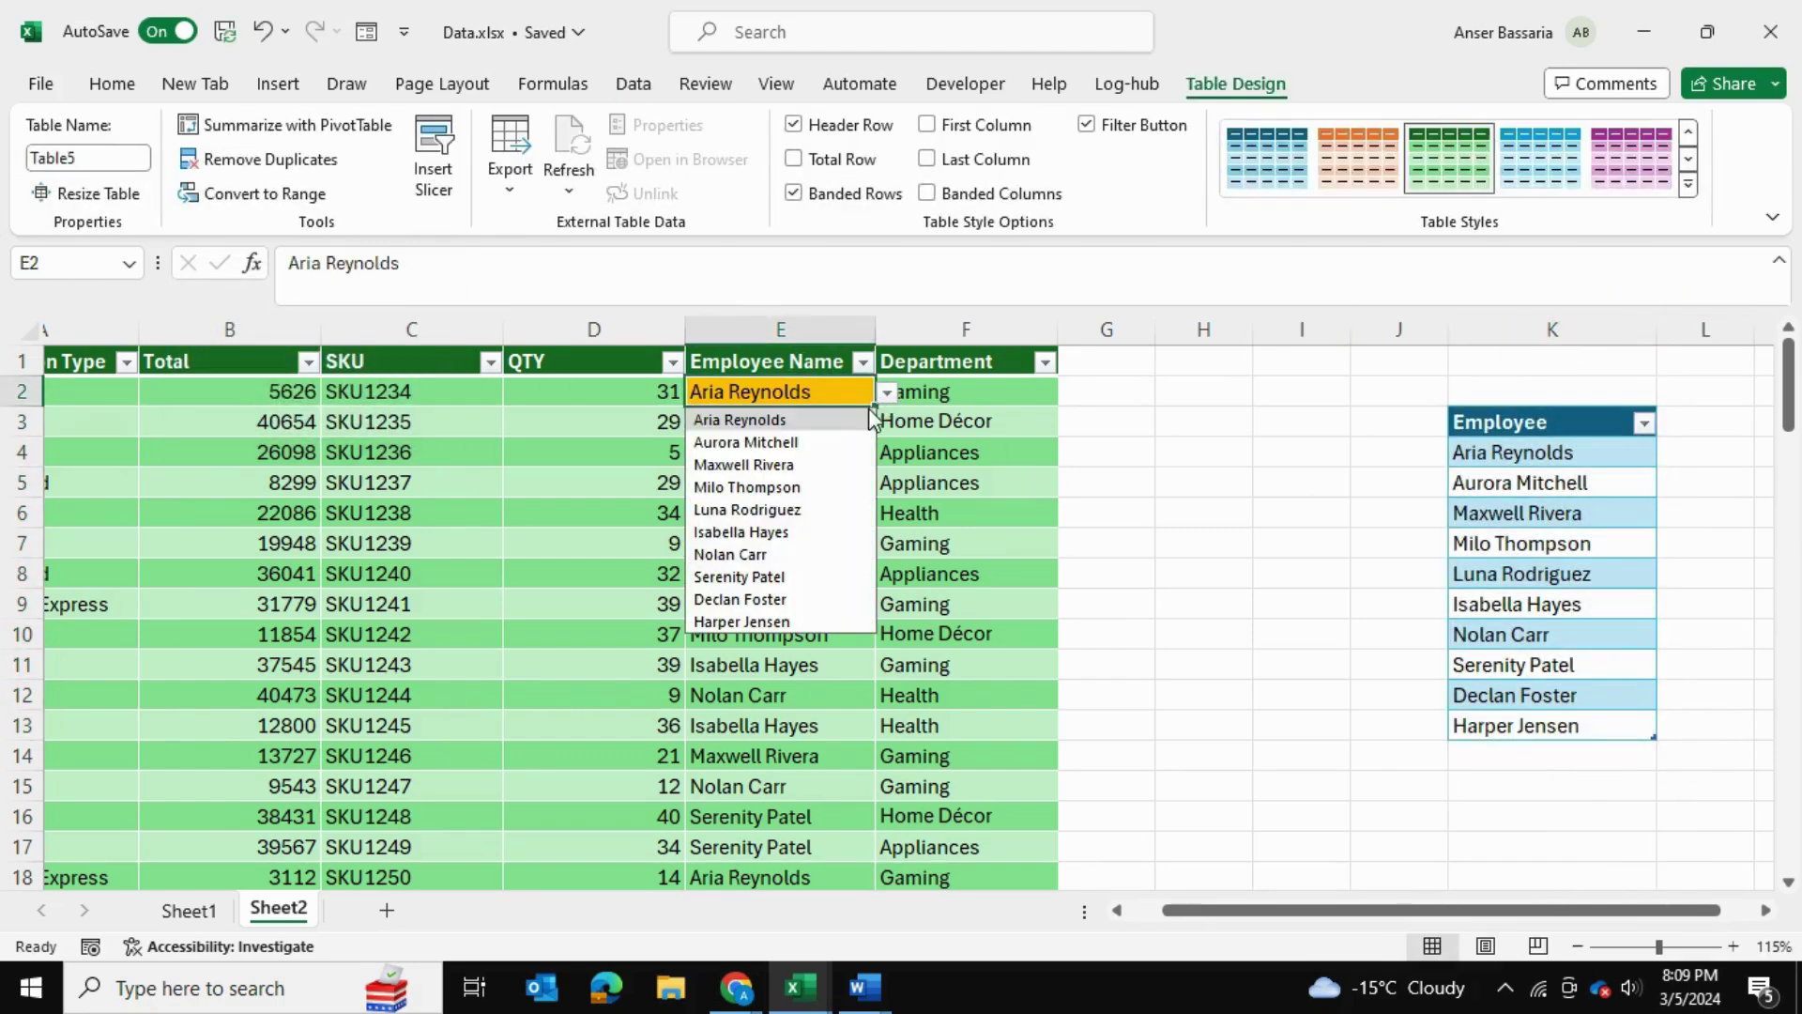
{"action": "left_click", "coordinate": [1301, 573]}
Add Max in K14 to extend the Employee table, then check E2's dropdown for it
{"action": "left_click", "coordinate": [1521, 763]}
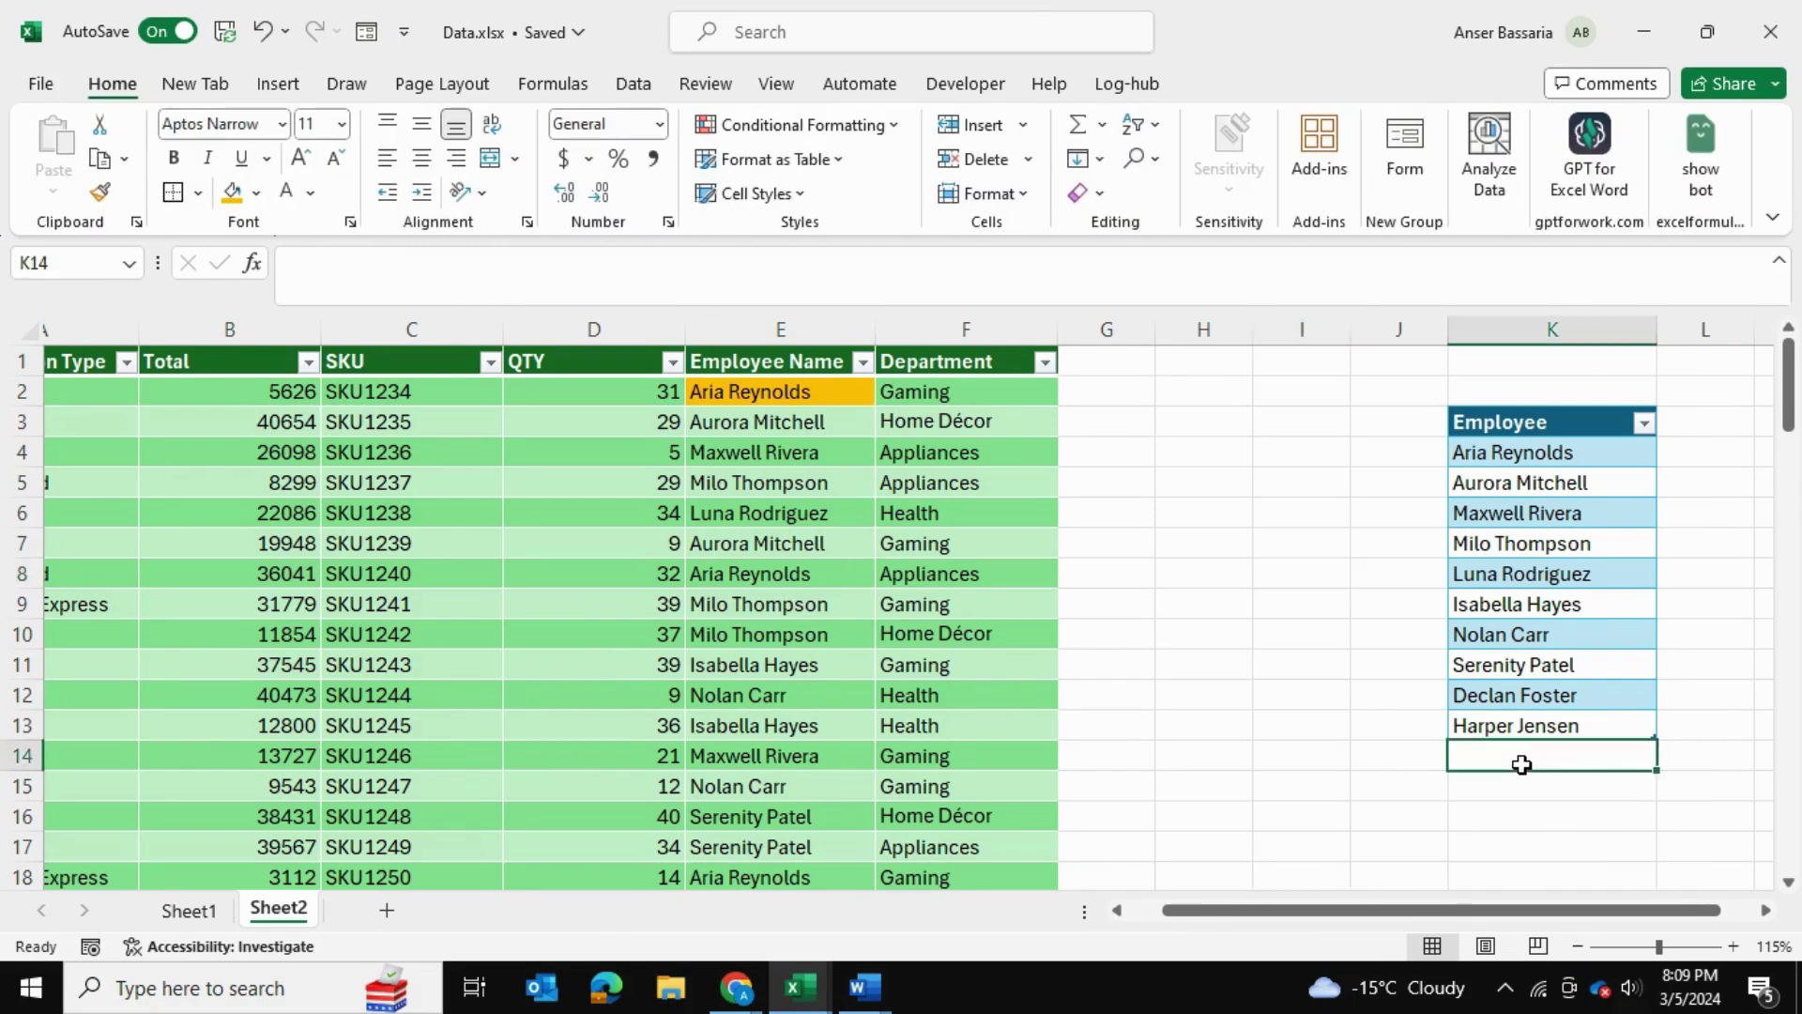
{"action": "type", "text": "Maxwell Rivera"}
{"action": "key", "text": "Return"}
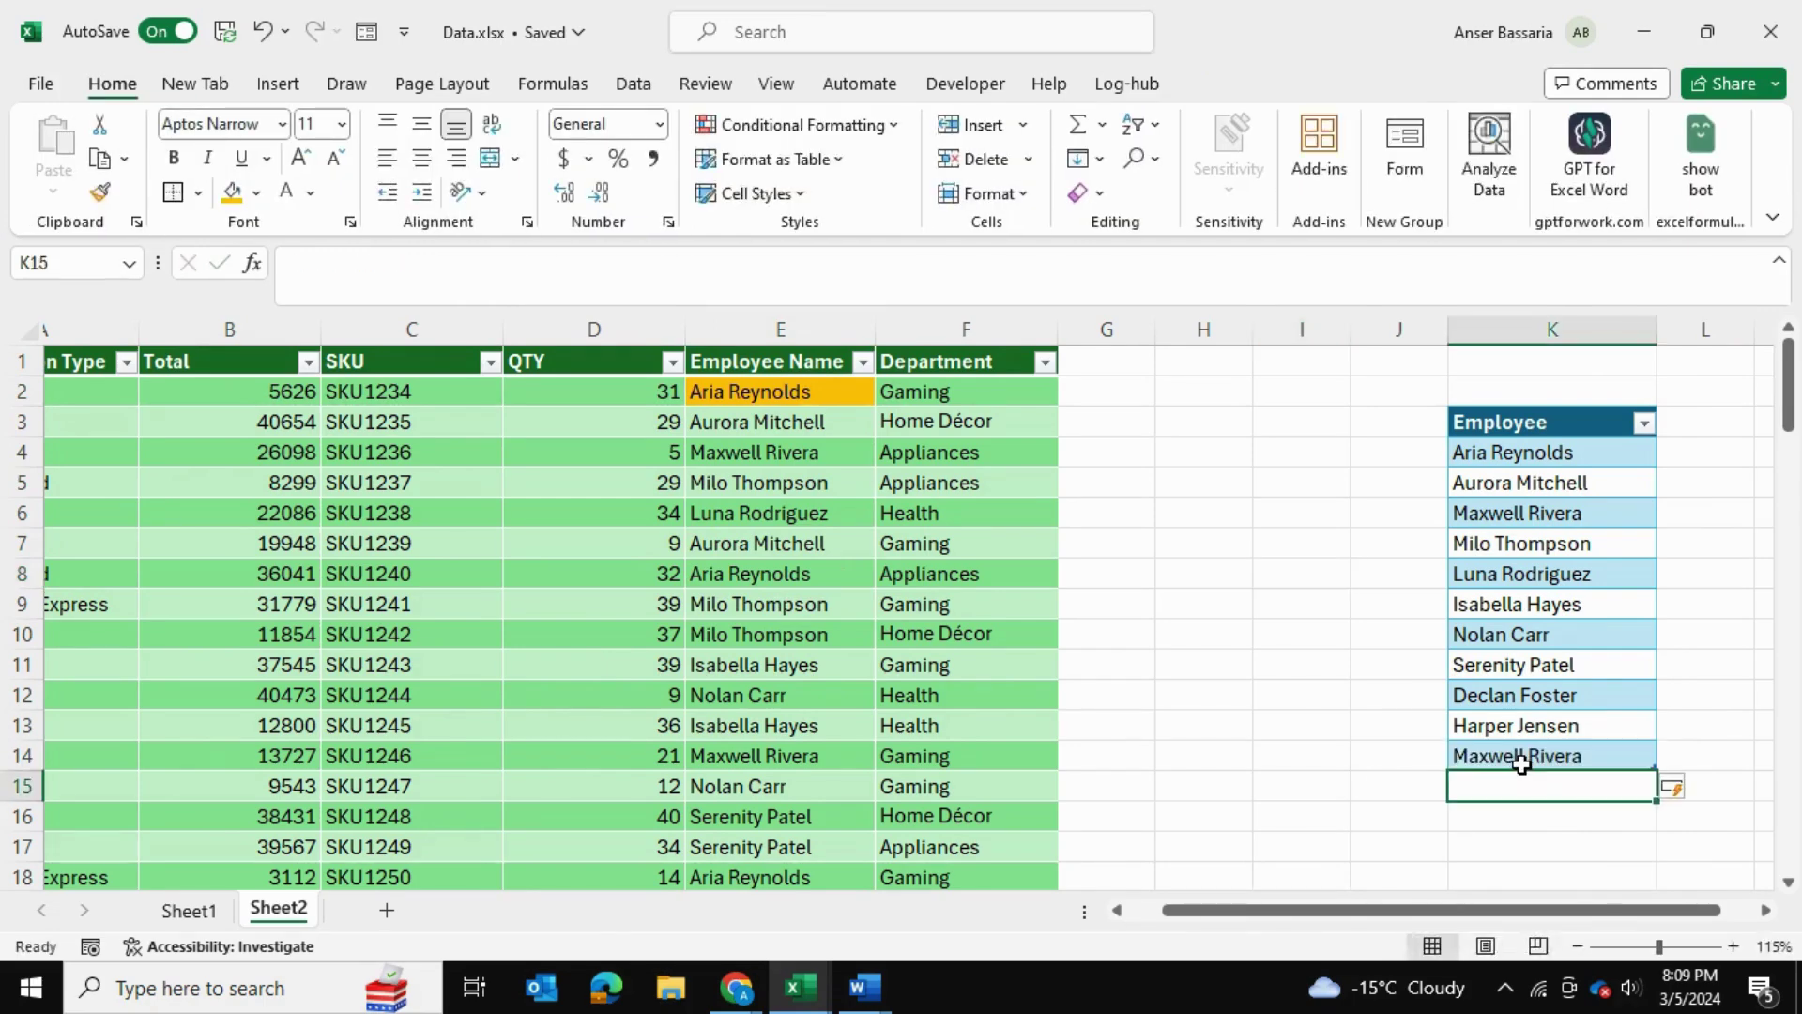
{"action": "key", "text": "ctrl+z"}
{"action": "left_click", "coordinate": [810, 395]}
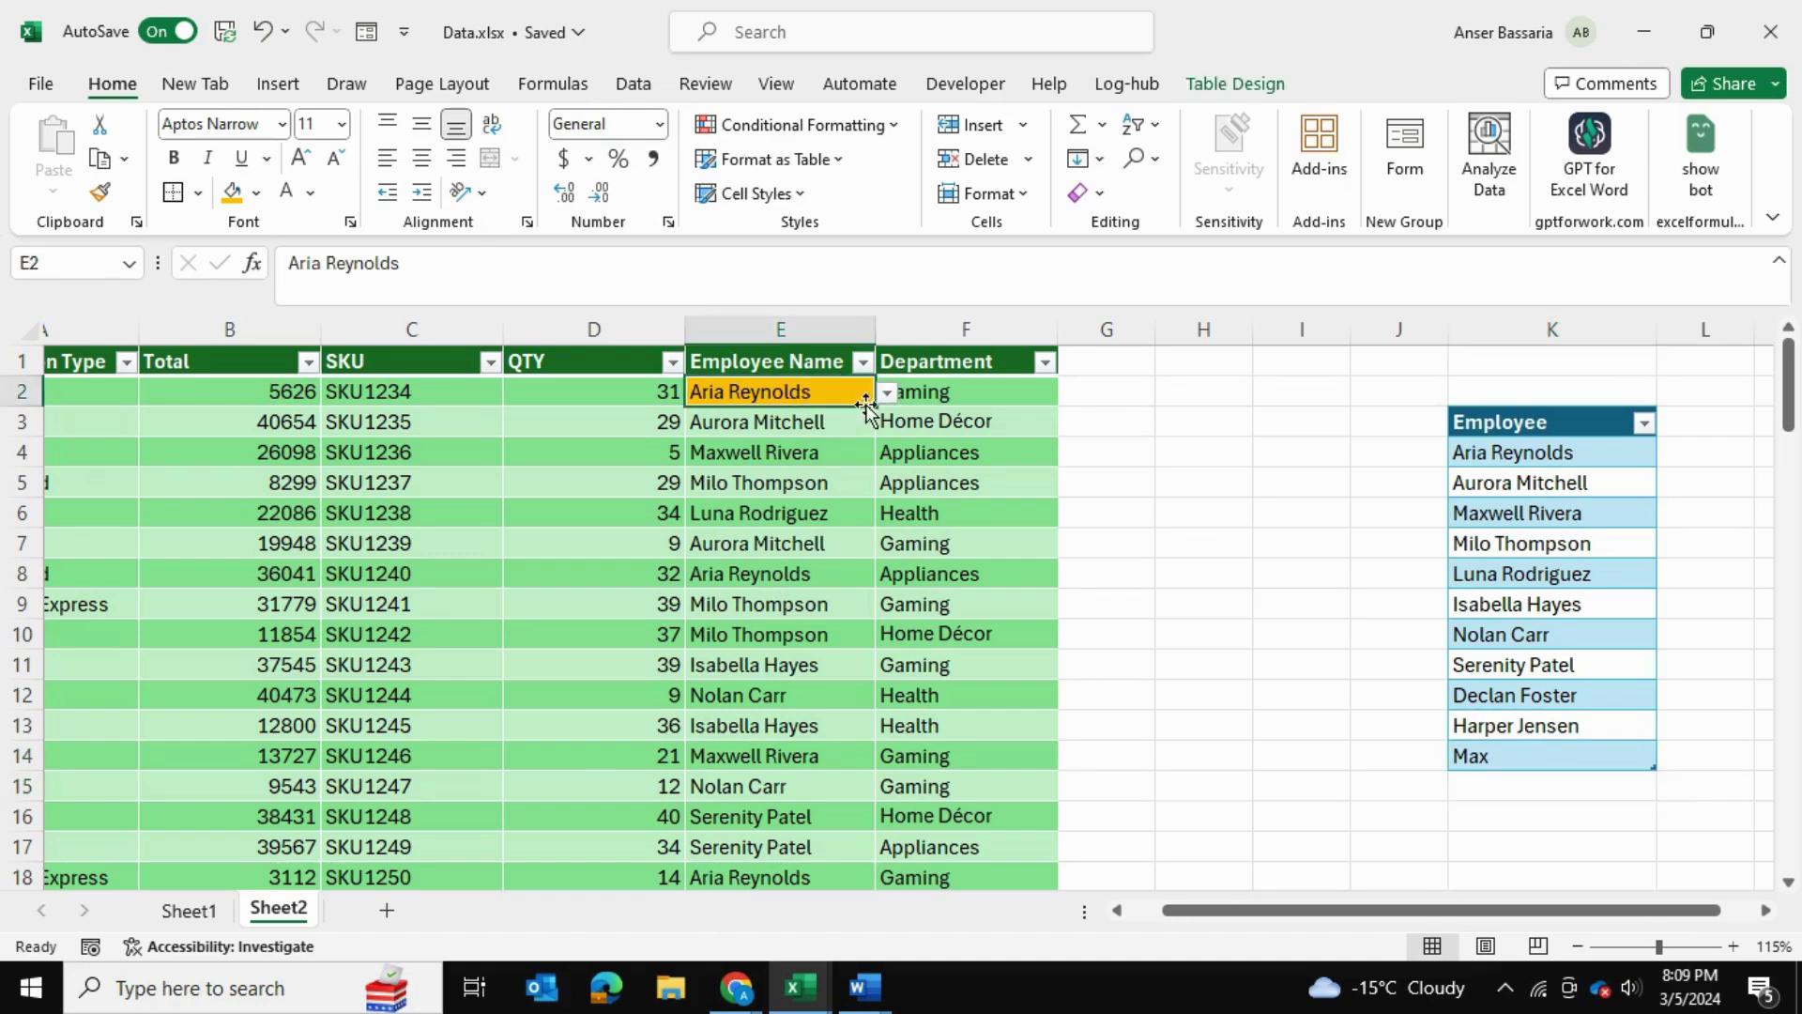
{"action": "left_click", "coordinate": [886, 392]}
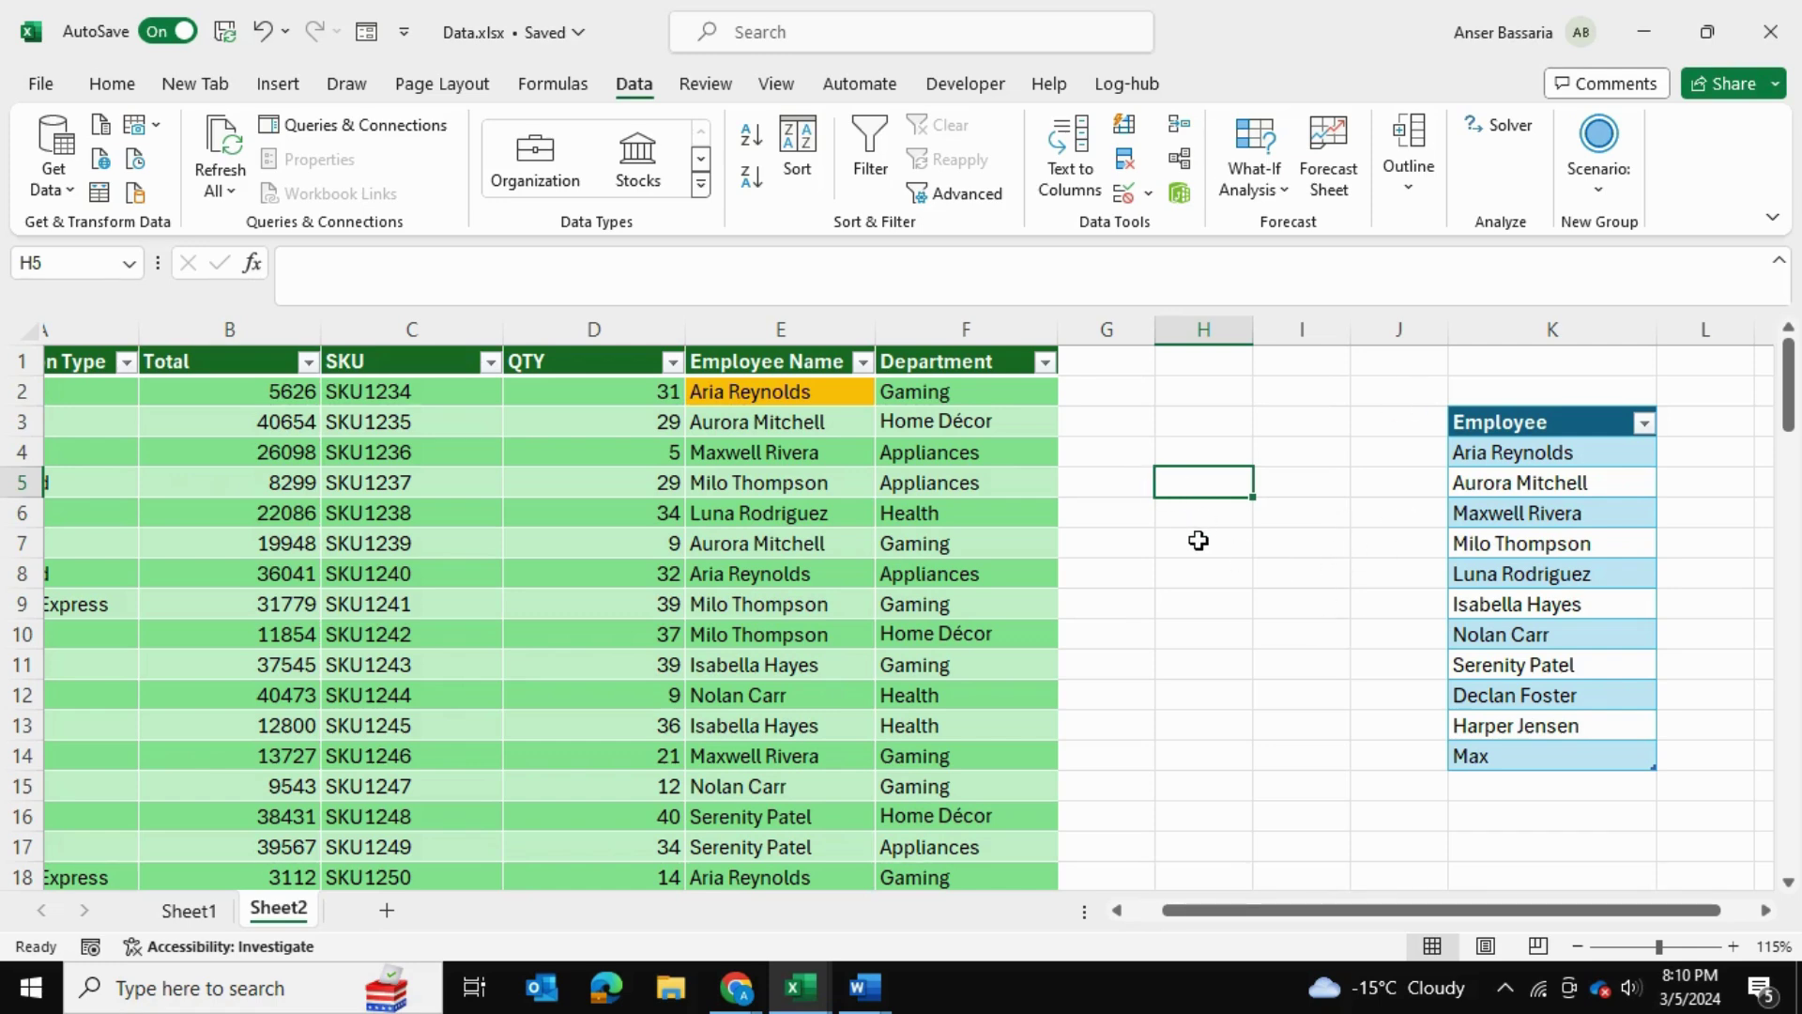
{"action": "left_click", "coordinate": [1469, 420]}
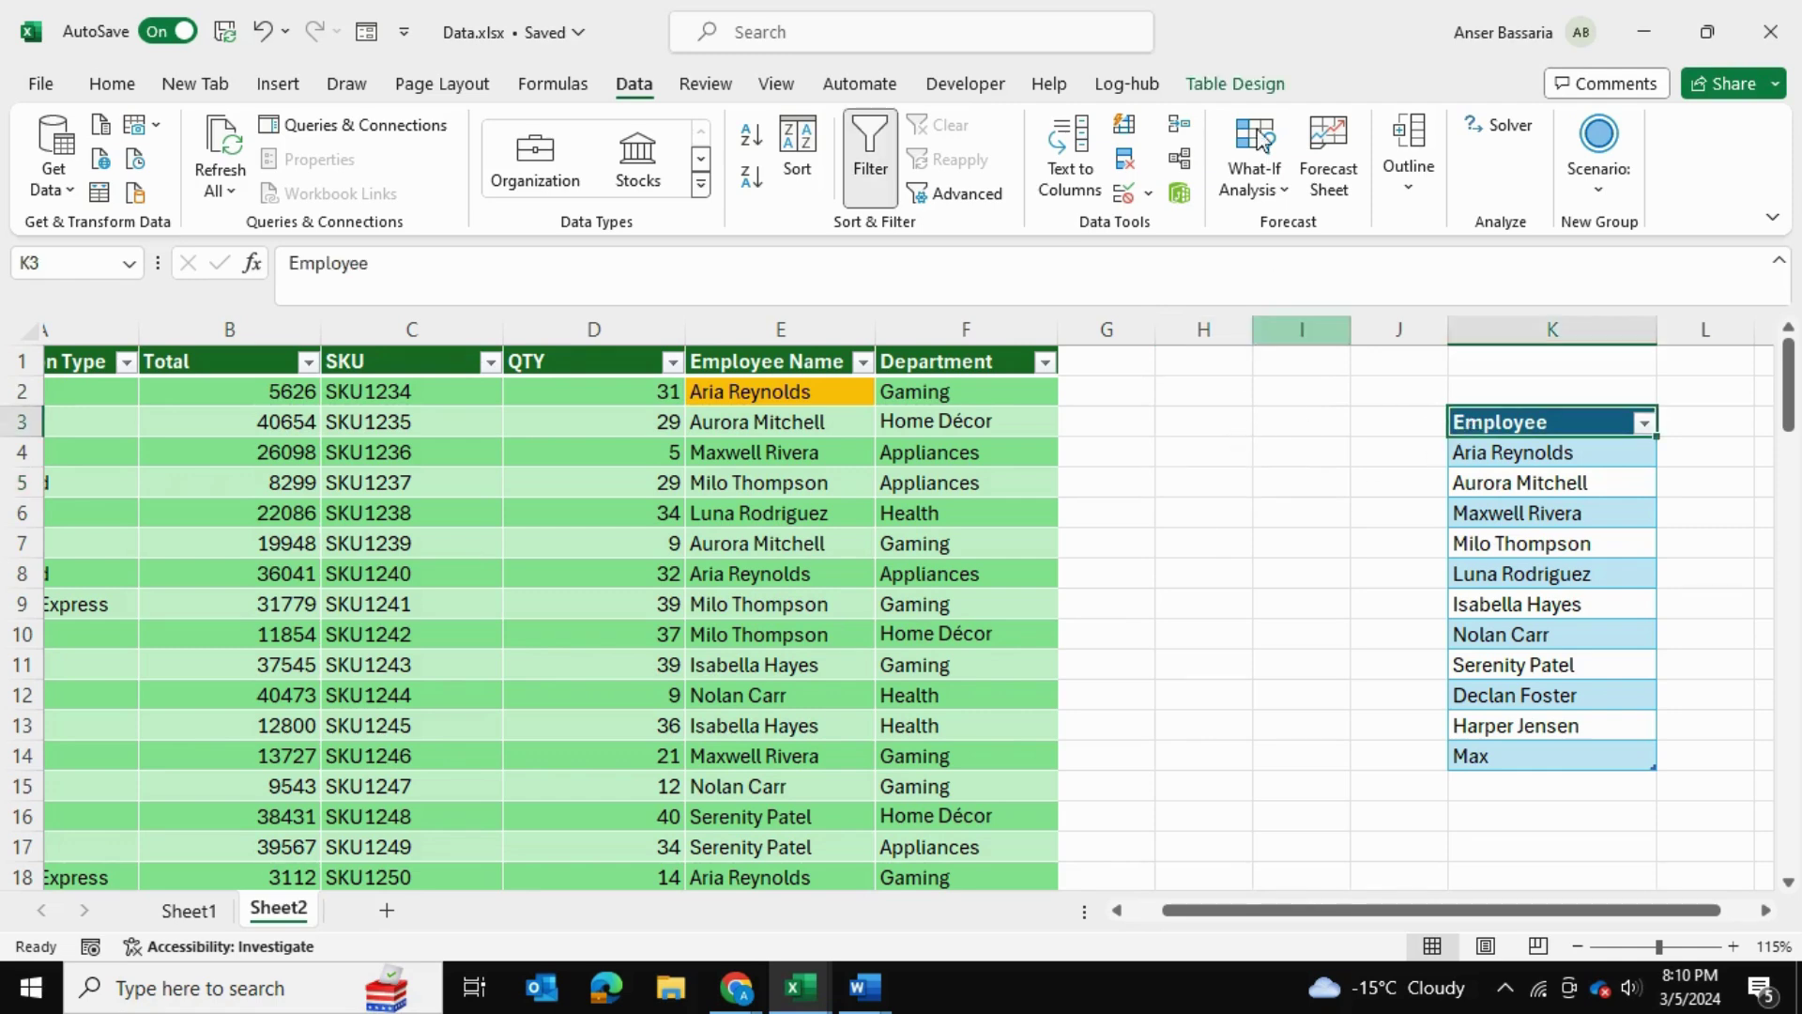
{"action": "left_click", "coordinate": [1239, 88]}
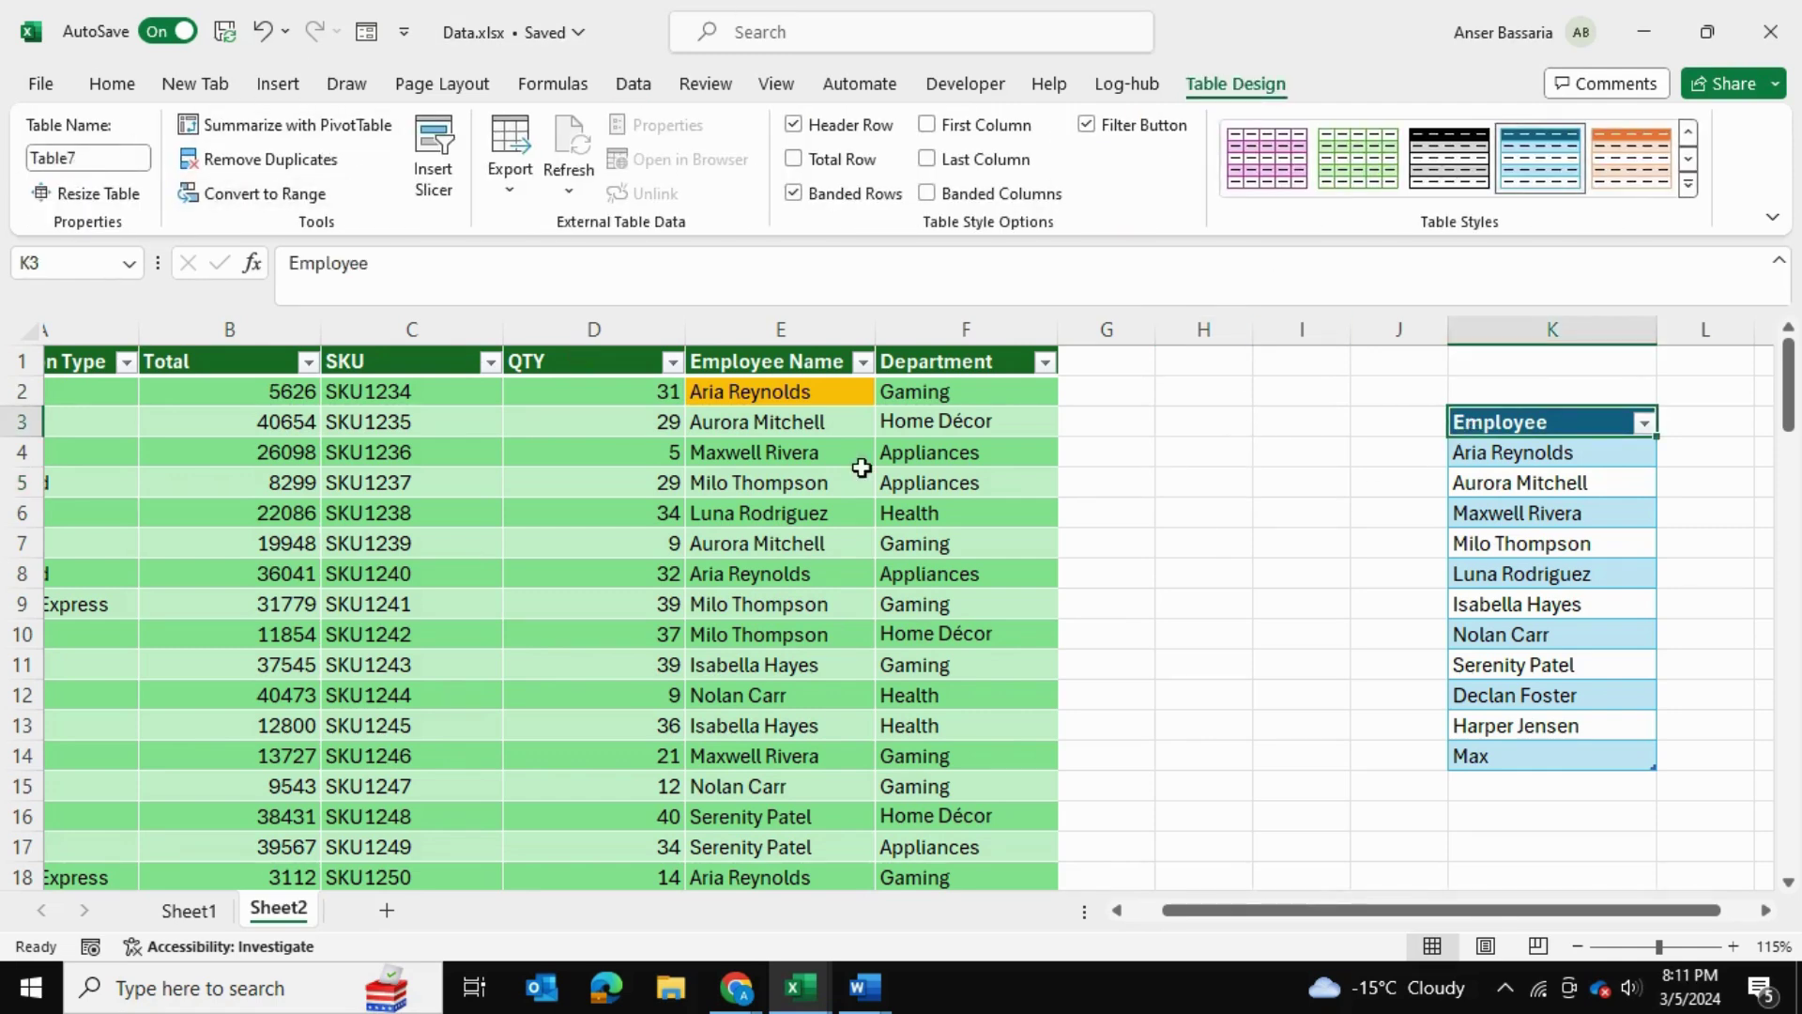
{"action": "left_click", "coordinate": [734, 392]}
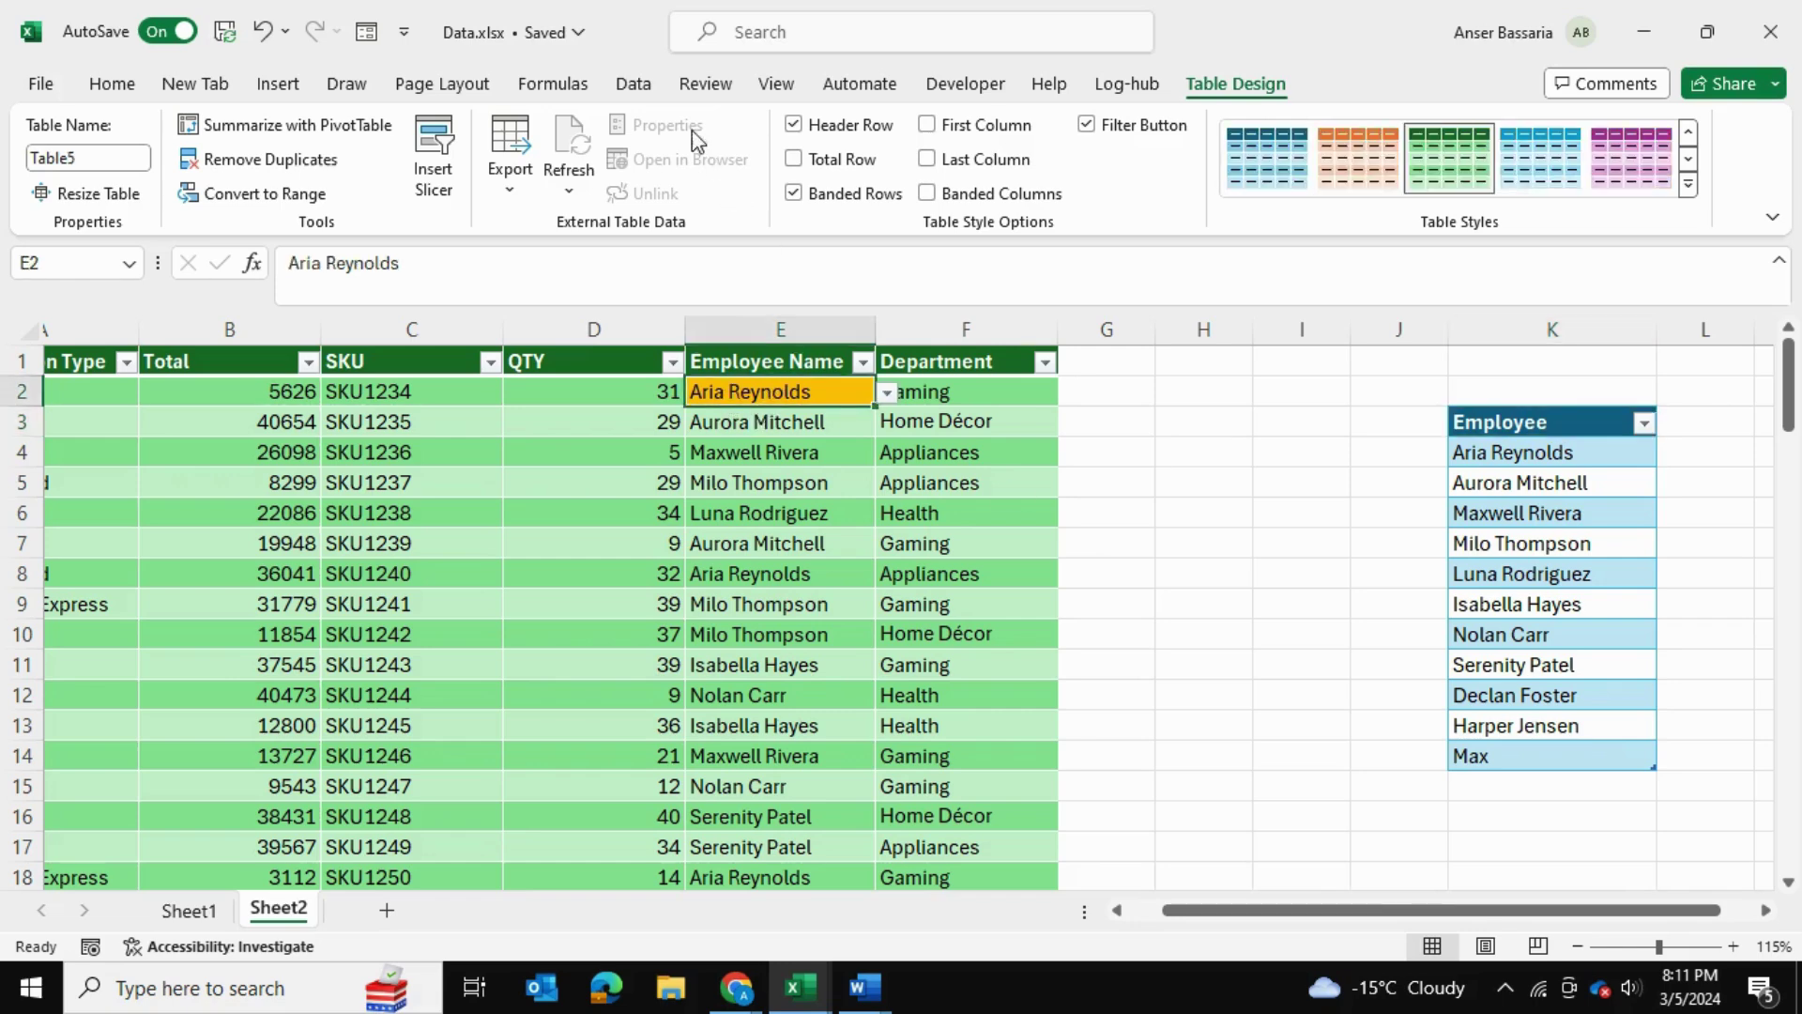
{"action": "left_click", "coordinate": [634, 88]}
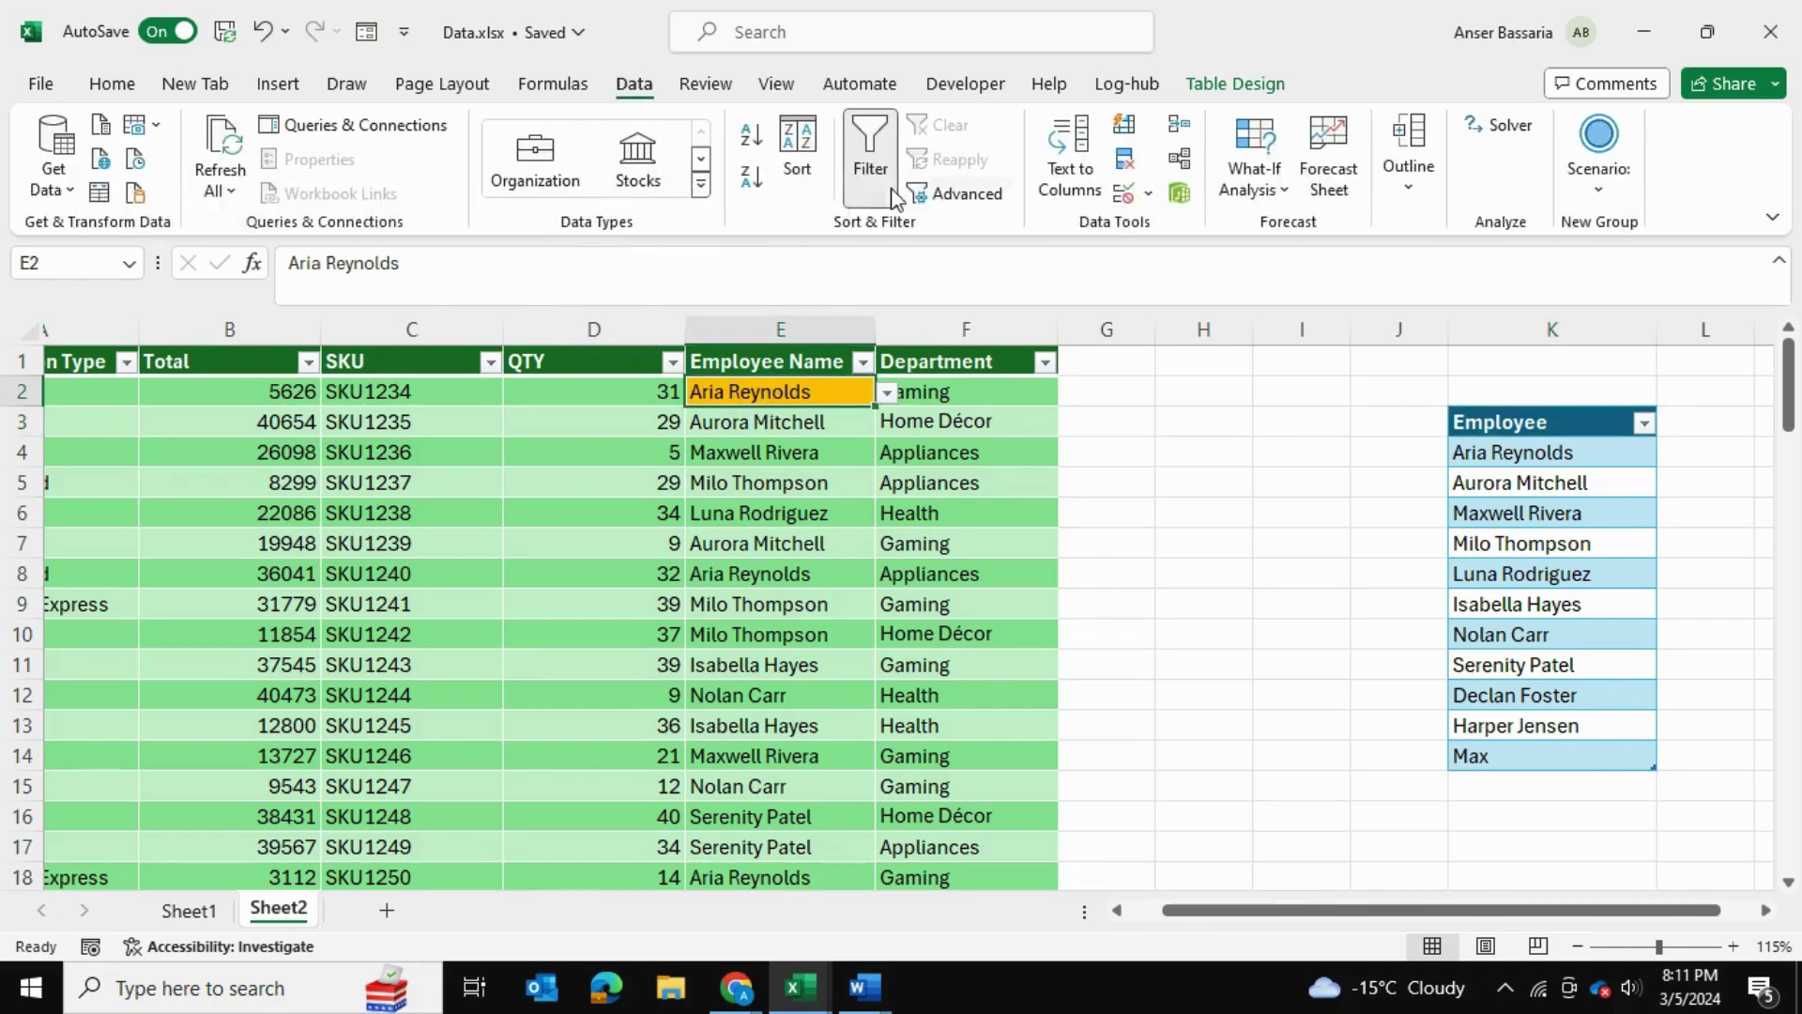
Change E2's validation source to =INDIRECT("Table7[Employee]") and apply it
{"action": "left_click", "coordinate": [1123, 193]}
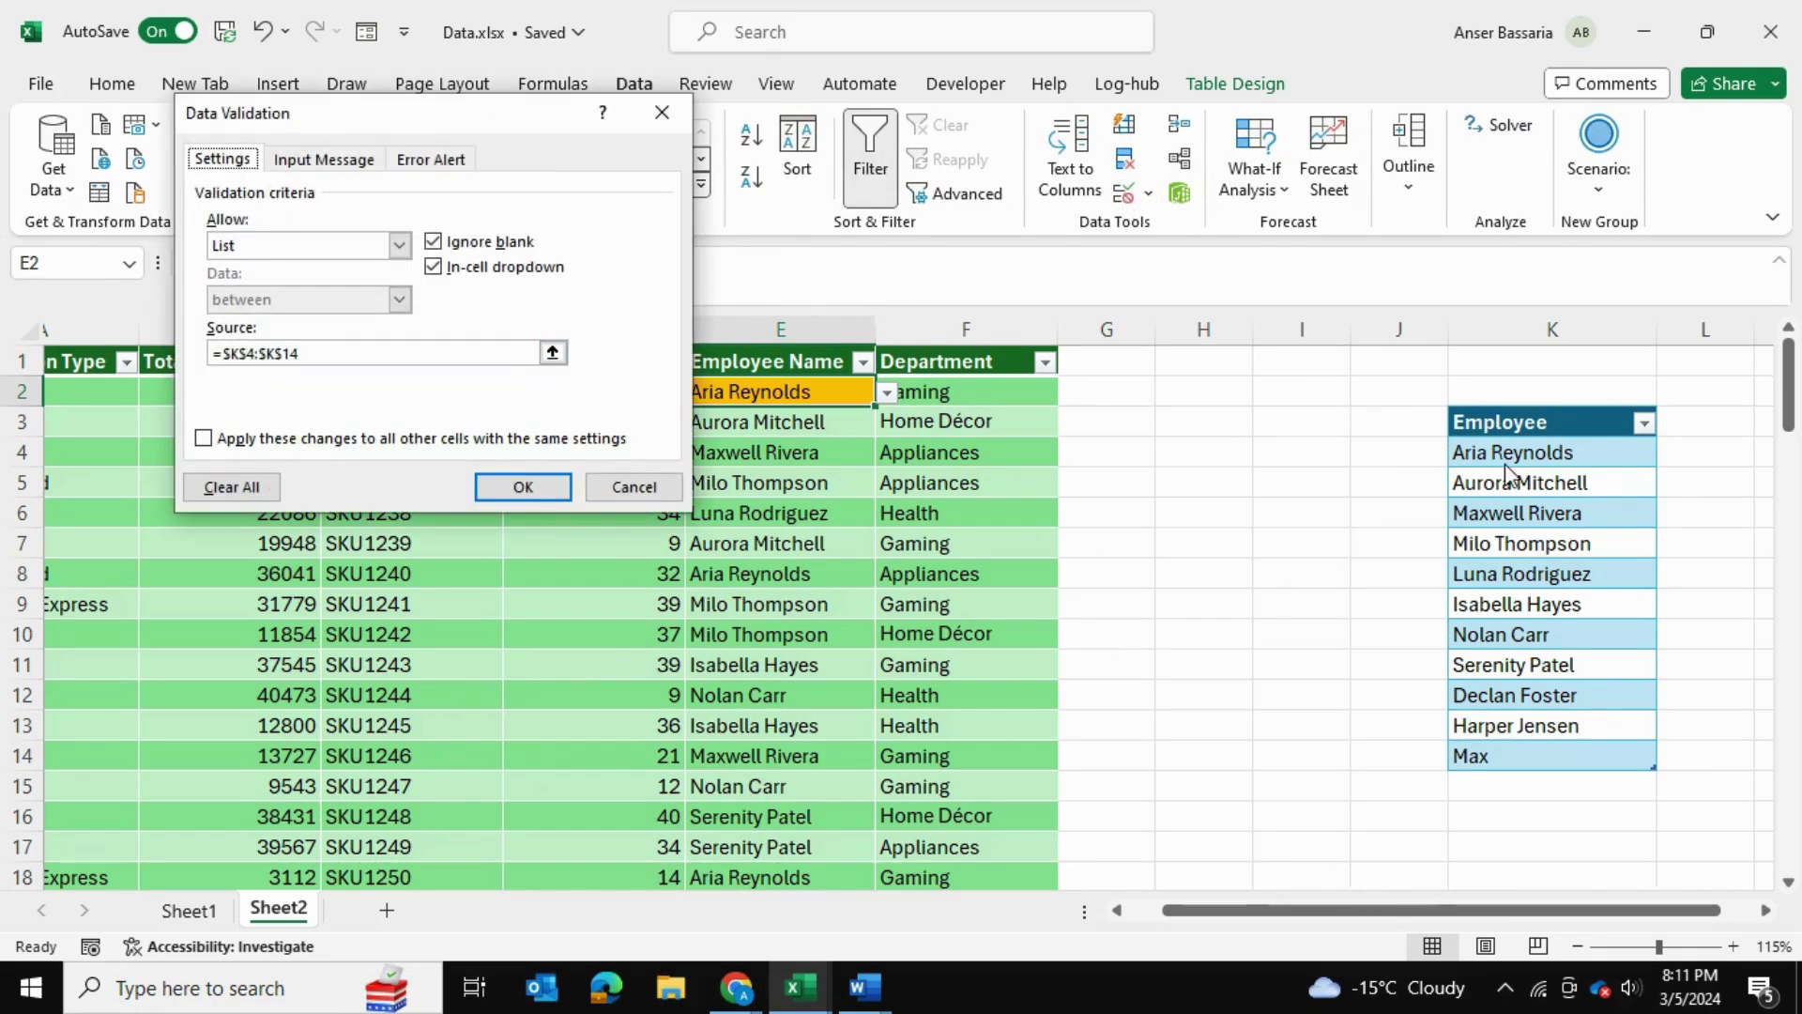
{"action": "left_click", "coordinate": [240, 354]}
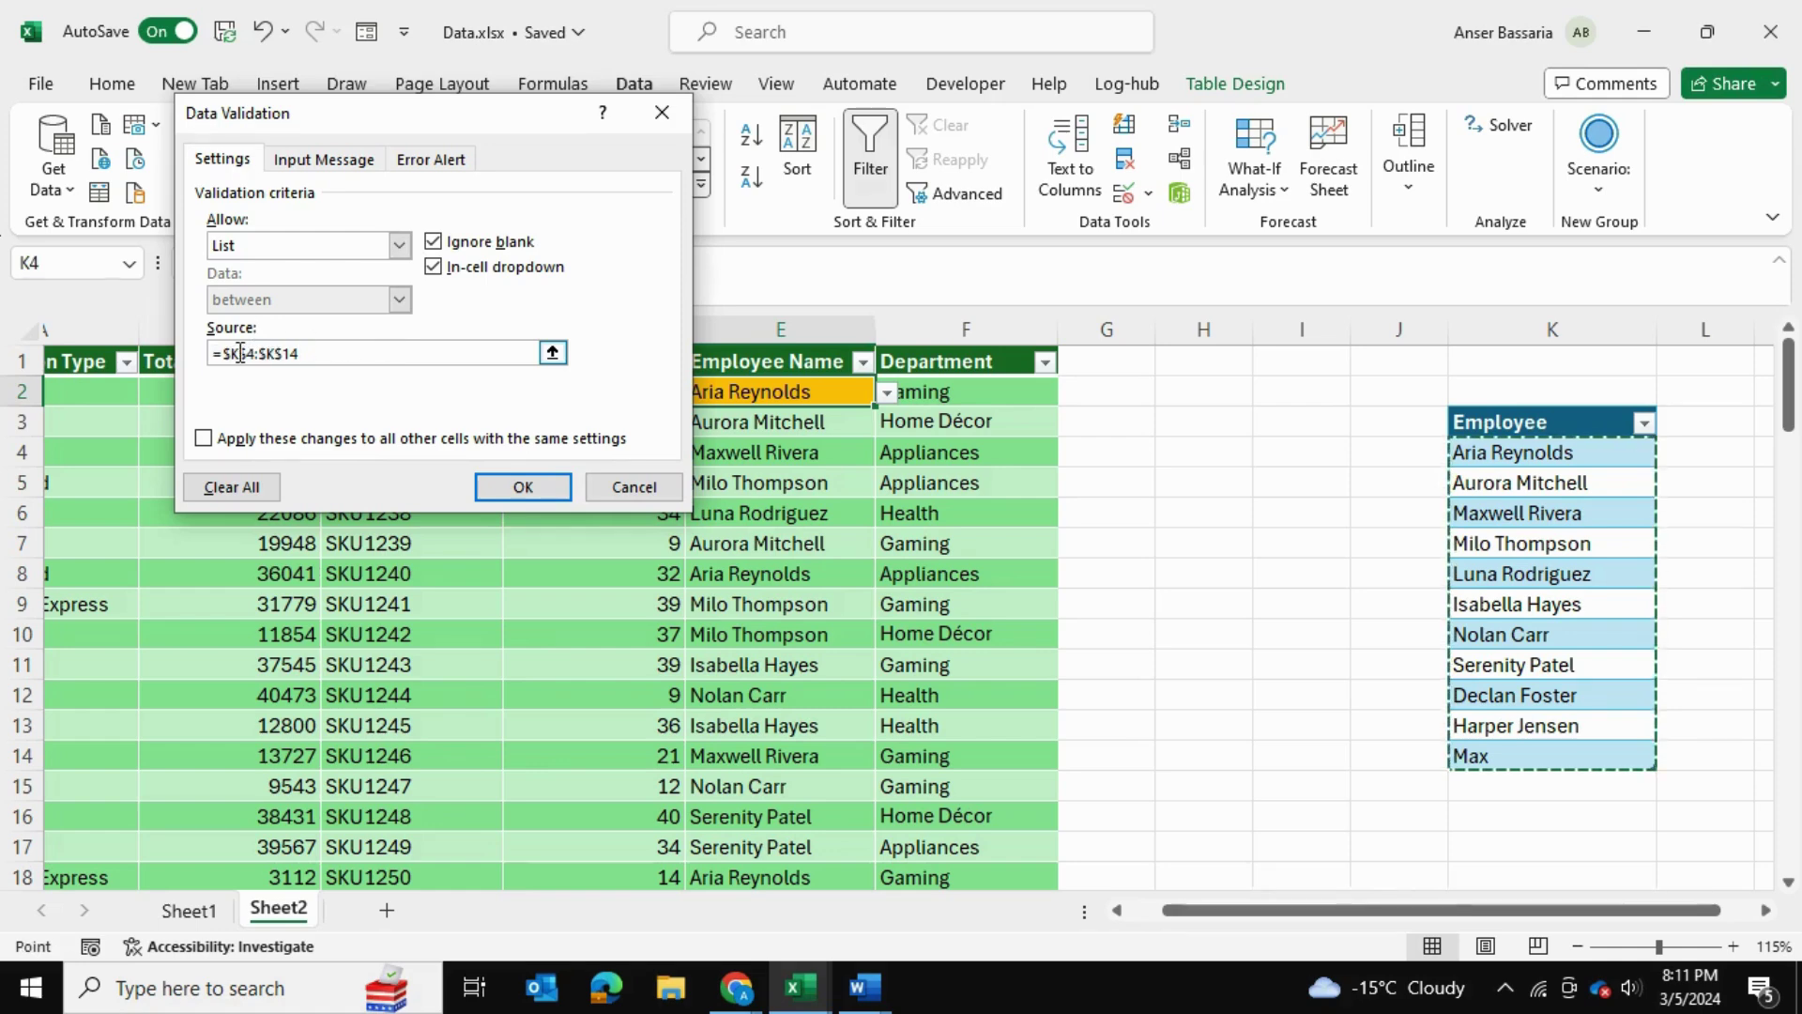
{"action": "left_click", "coordinate": [324, 357]}
{"action": "type", "text": "=indirect(\"Tab"}
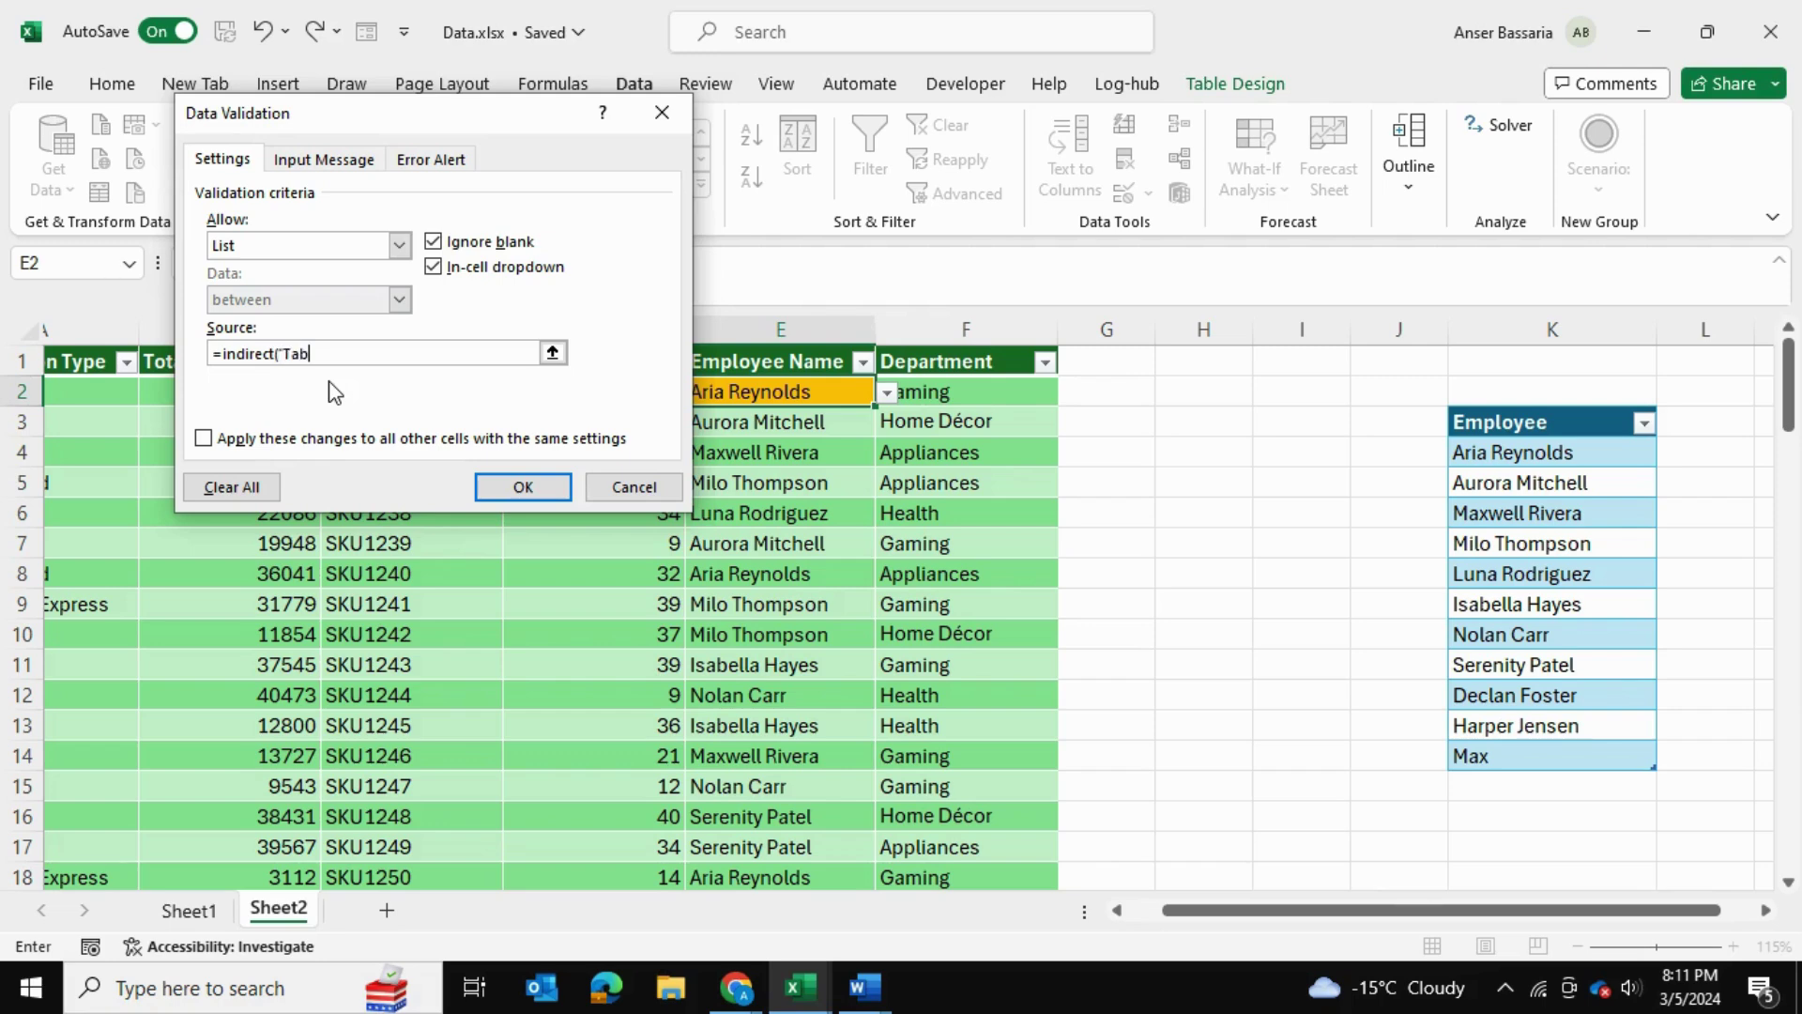
{"action": "type", "text": "le7[Emplo"}
{"action": "type", "text": "yee"}
{"action": "type", "text": "]"}
{"action": "left_click", "coordinate": [528, 485]}
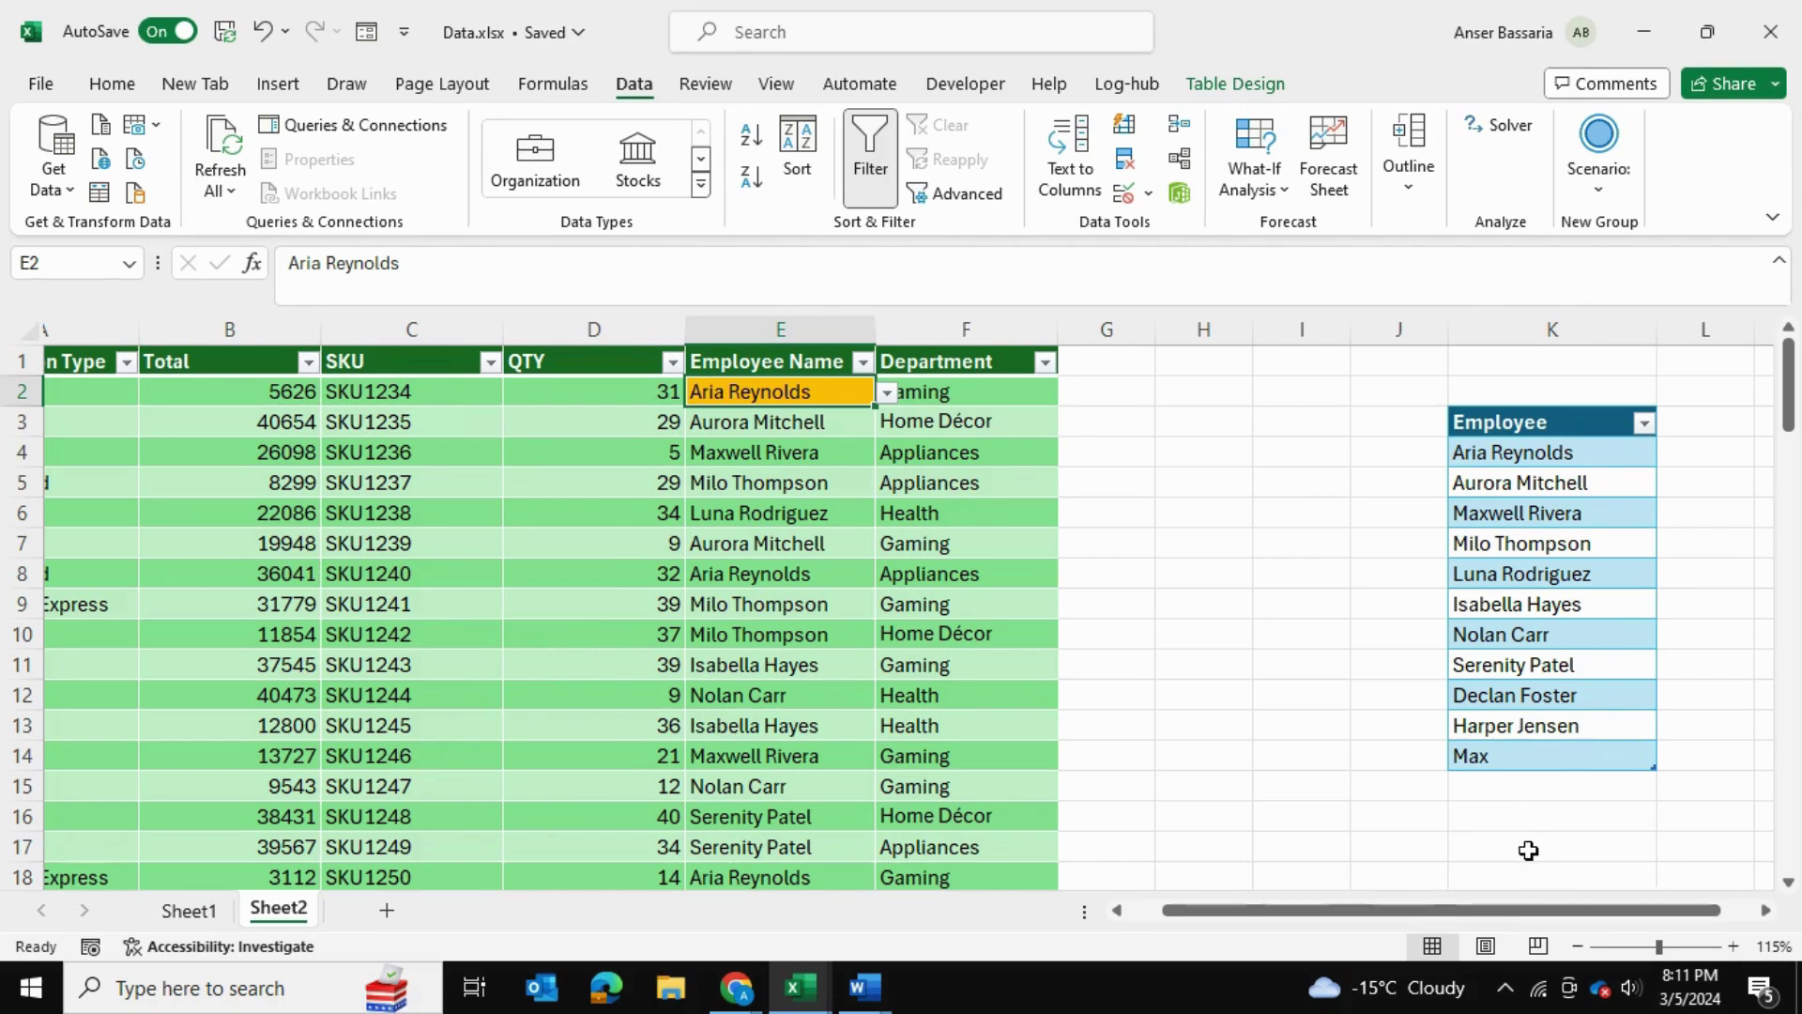
Open E2's dropdown to confirm Max appears after the ten original names
{"action": "left_click", "coordinate": [888, 393]}
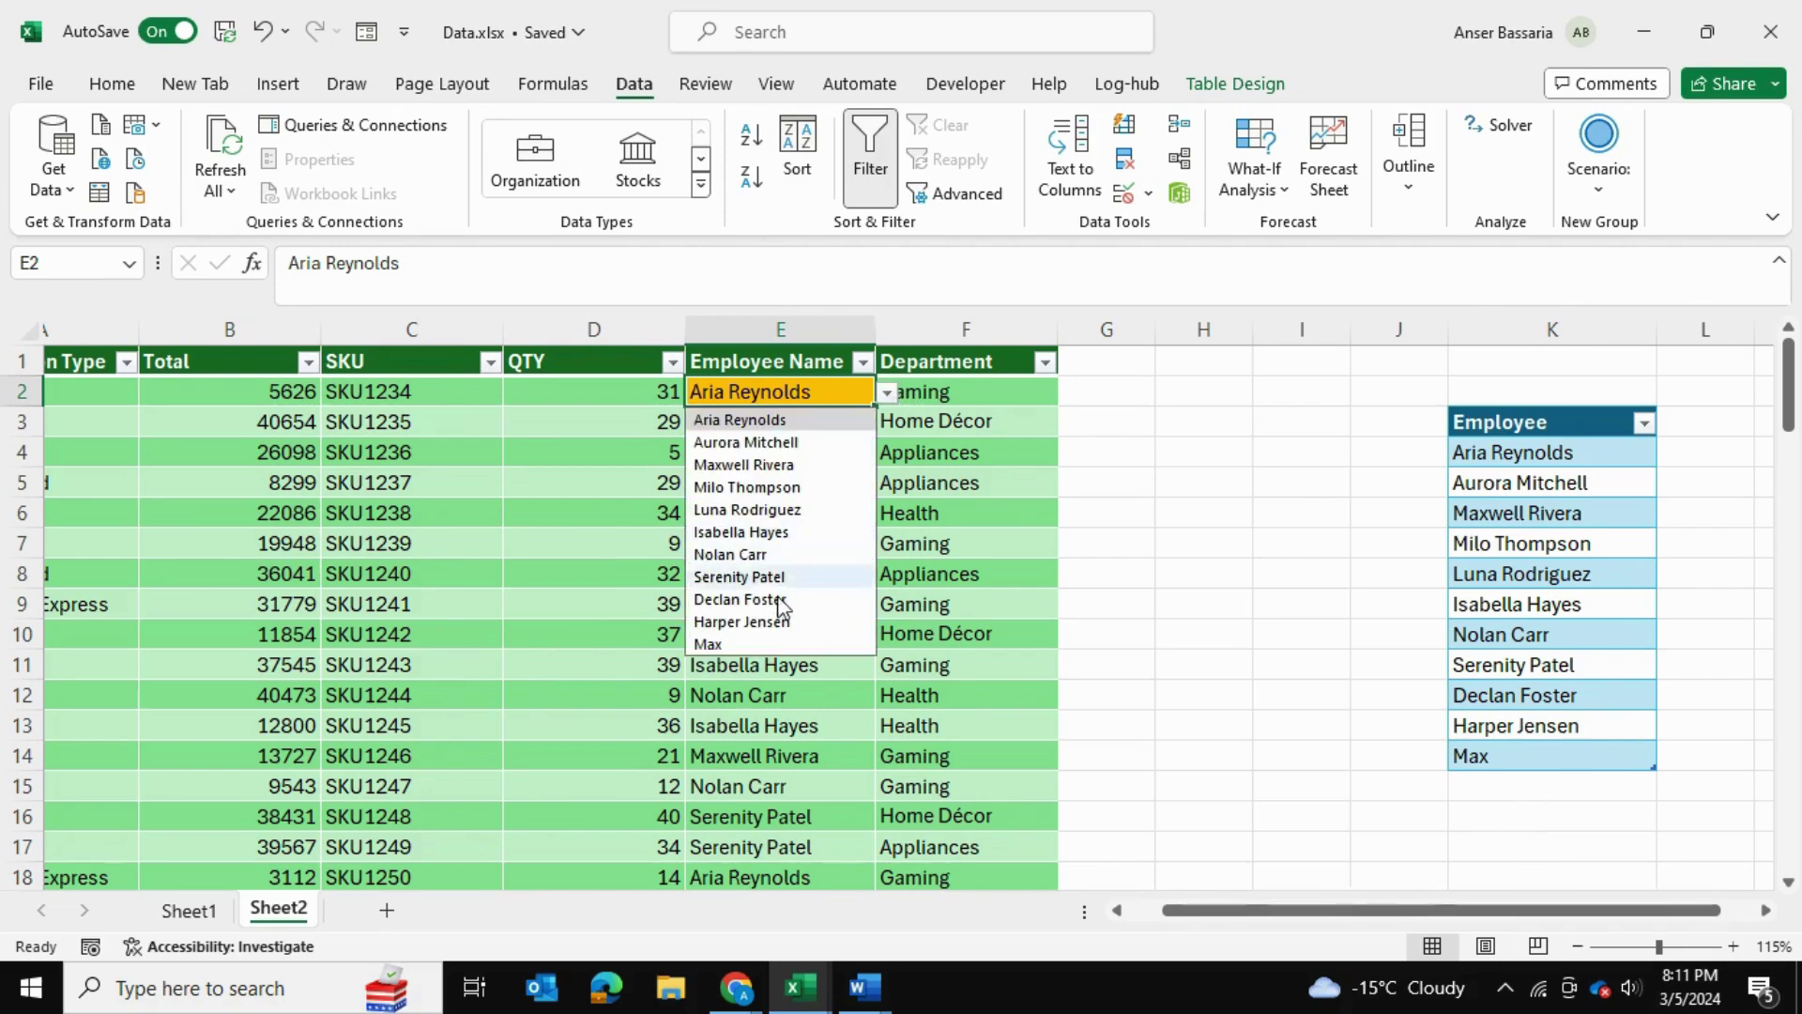